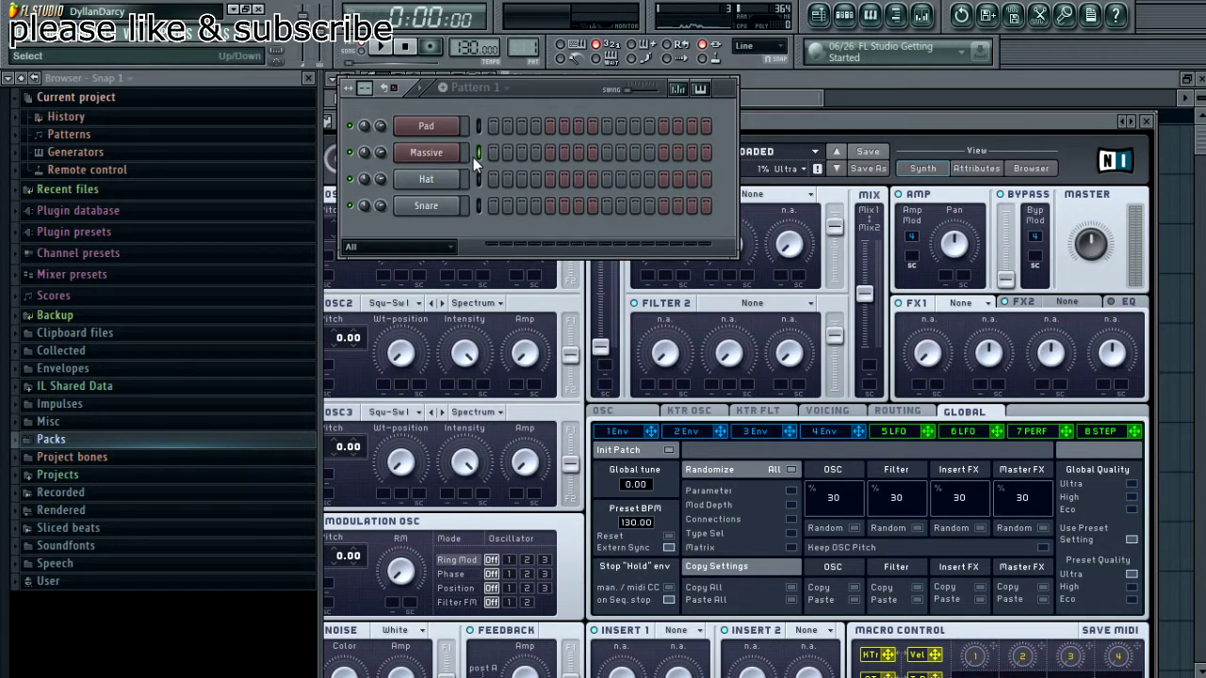
- Select the Pad channel and audition it by playing a few notes on the computer keyboard
key("v")
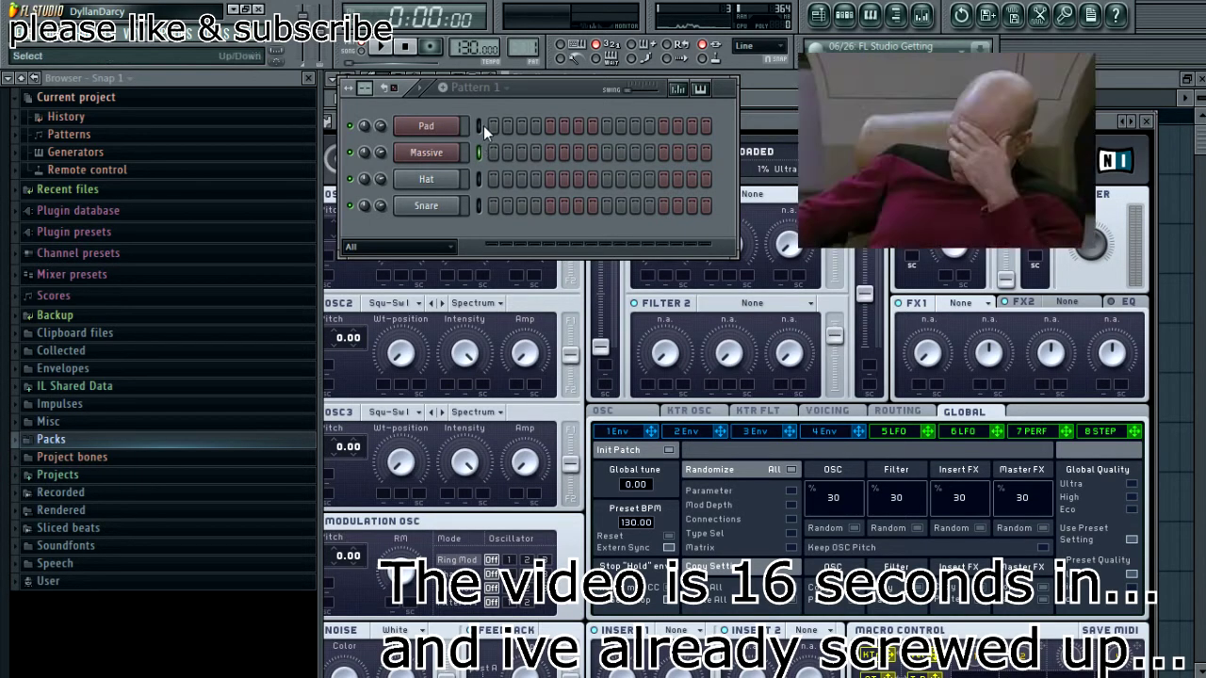
left_click(482, 126)
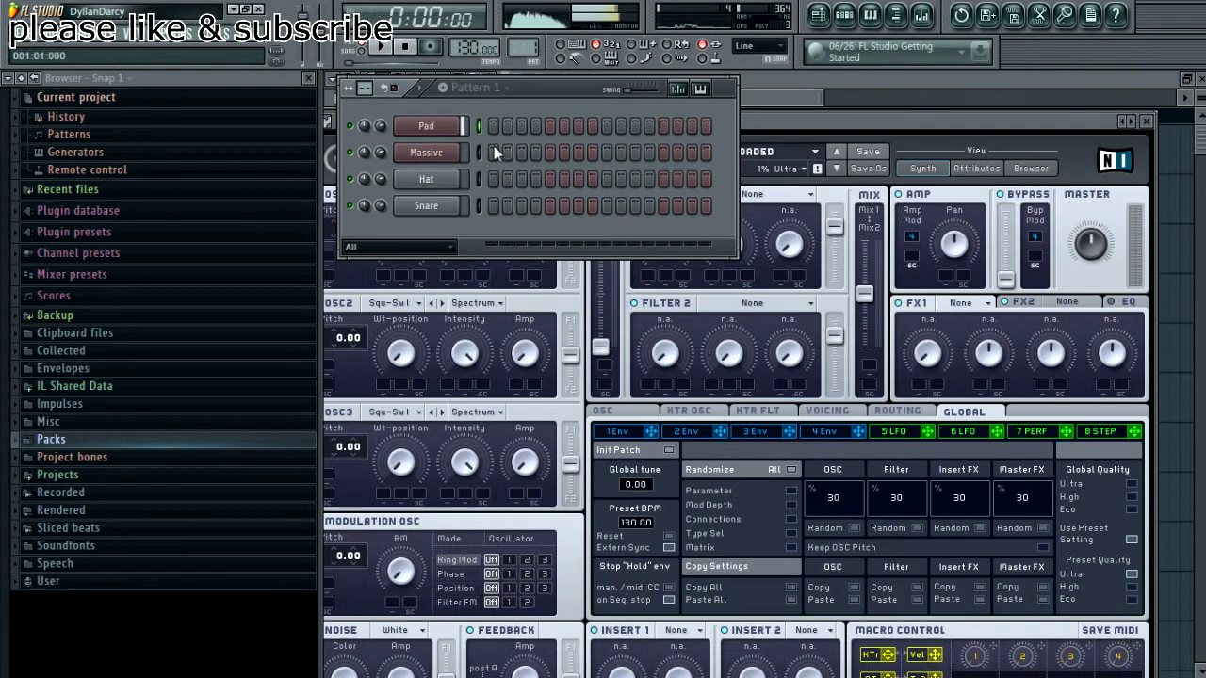
key("q")
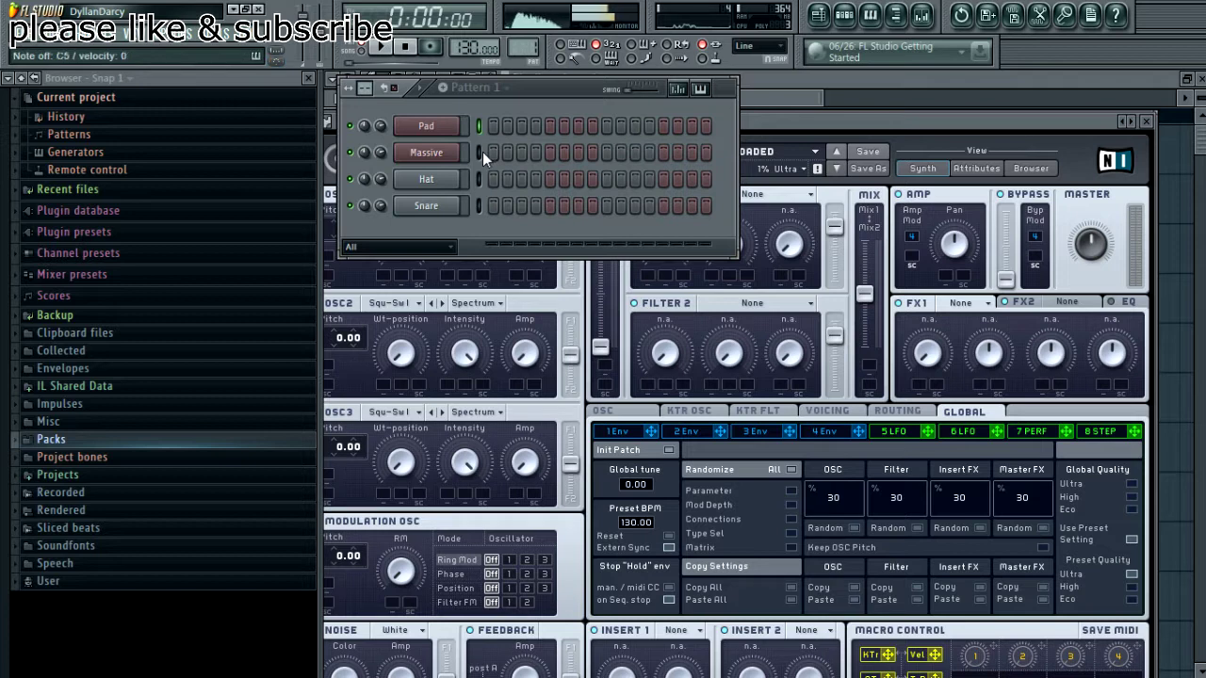
key("b")
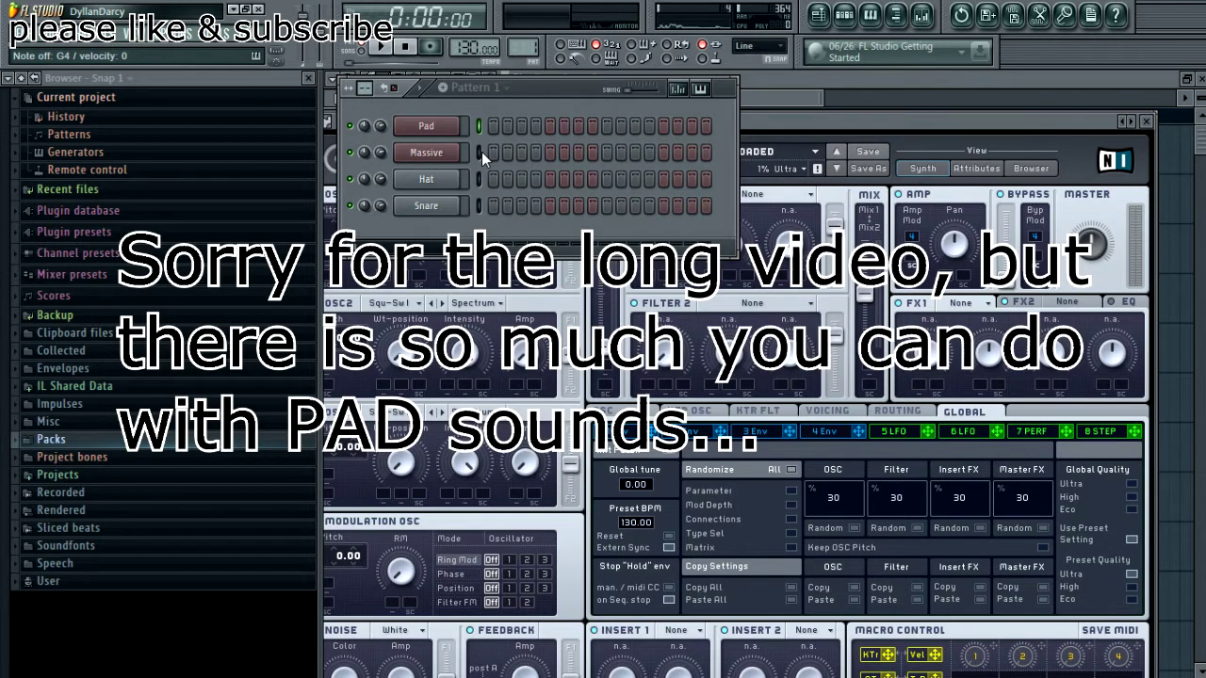
- Bring the Massive plugin window to the front and move it up and to the left
left_click_drag(831, 134, 868, 119)
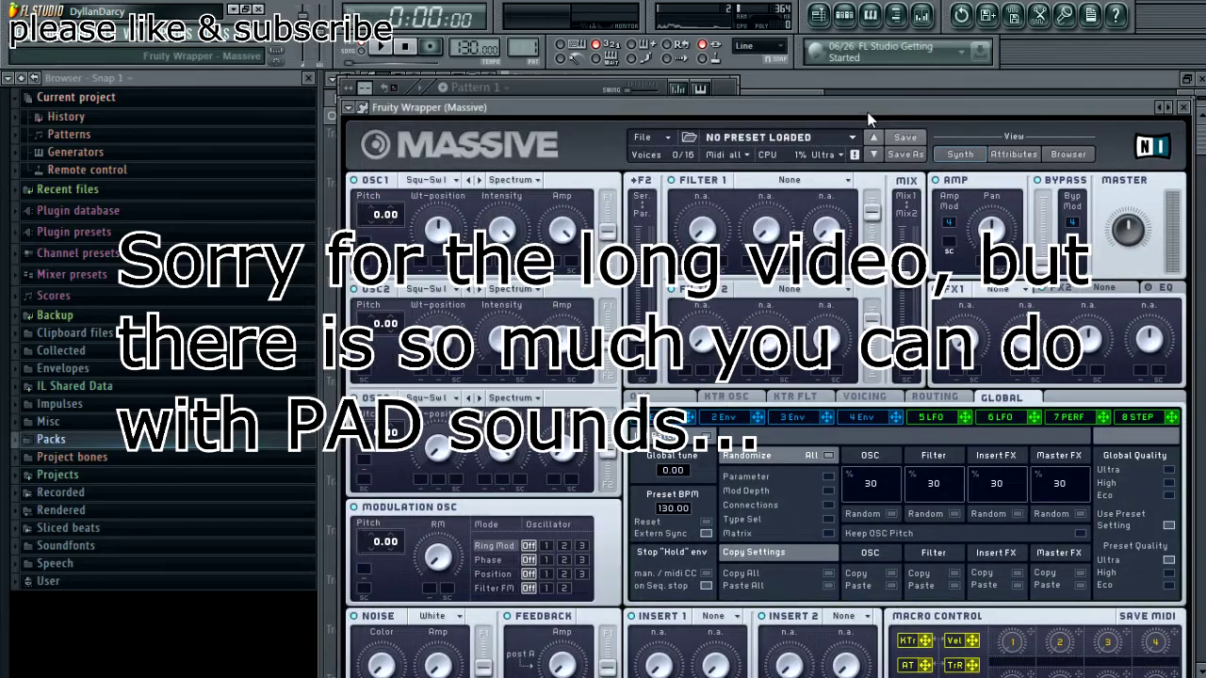
left_click(348, 108)
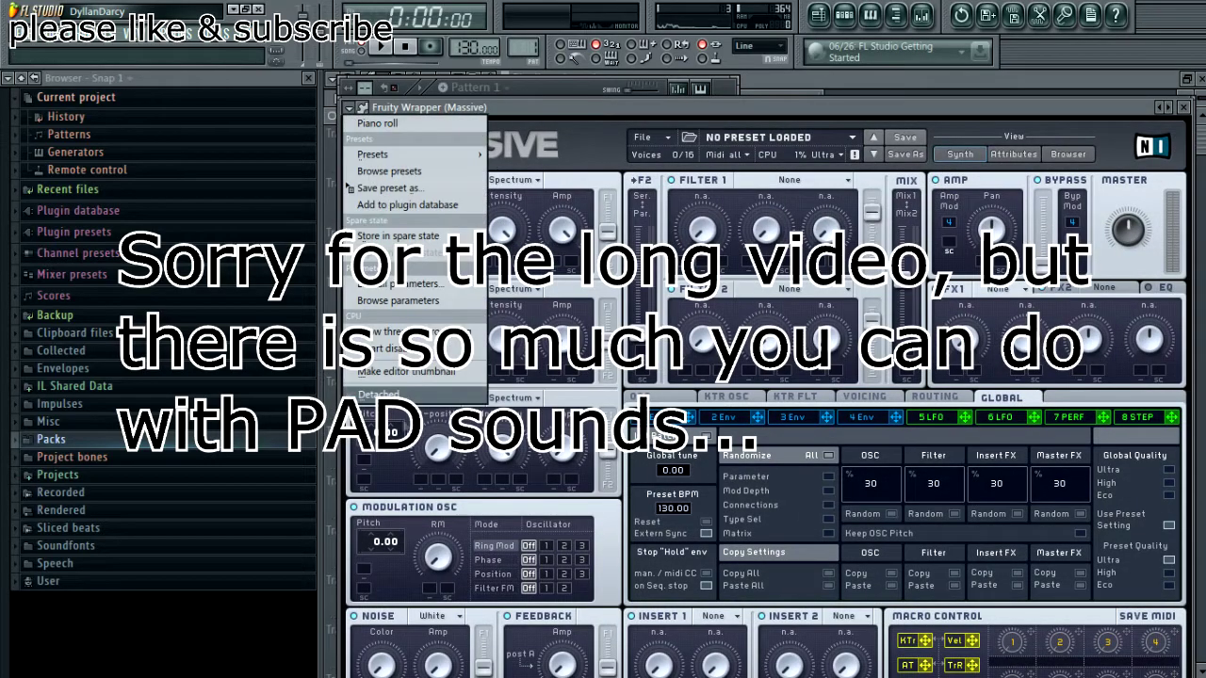
left_click(633, 111)
left_click_drag(626, 114, 496, 38)
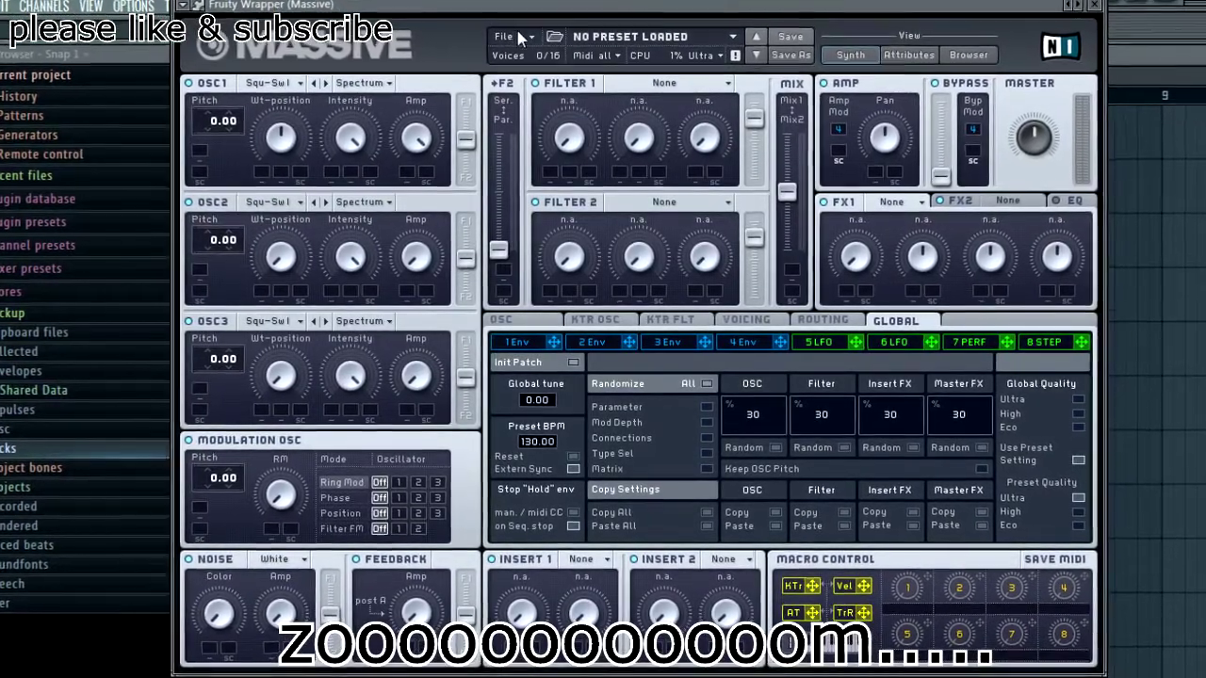
- Start a blank UNTITLED SOUND patch with File > New Sound
left_click(519, 38)
left_click(518, 34)
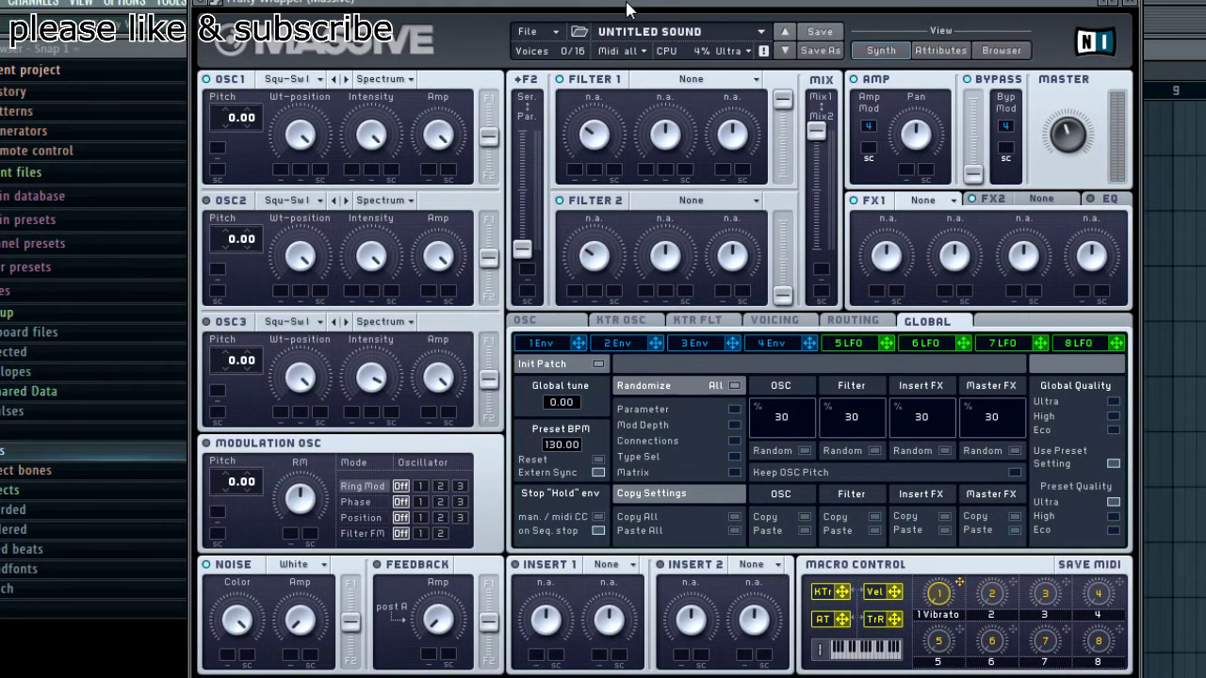
left_click(306, 85)
- Keep oscillator 1 on Squ-Swl and detune its pitch down to -0.20
left_click(323, 97)
left_click_drag(245, 126, 250, 132)
left_click_drag(253, 141, 252, 165)
- Switch oscillators 2 and 3 to the Pulse-Saw PWM wavetable and adjust oscillator 3's pulse width
left_click(305, 202)
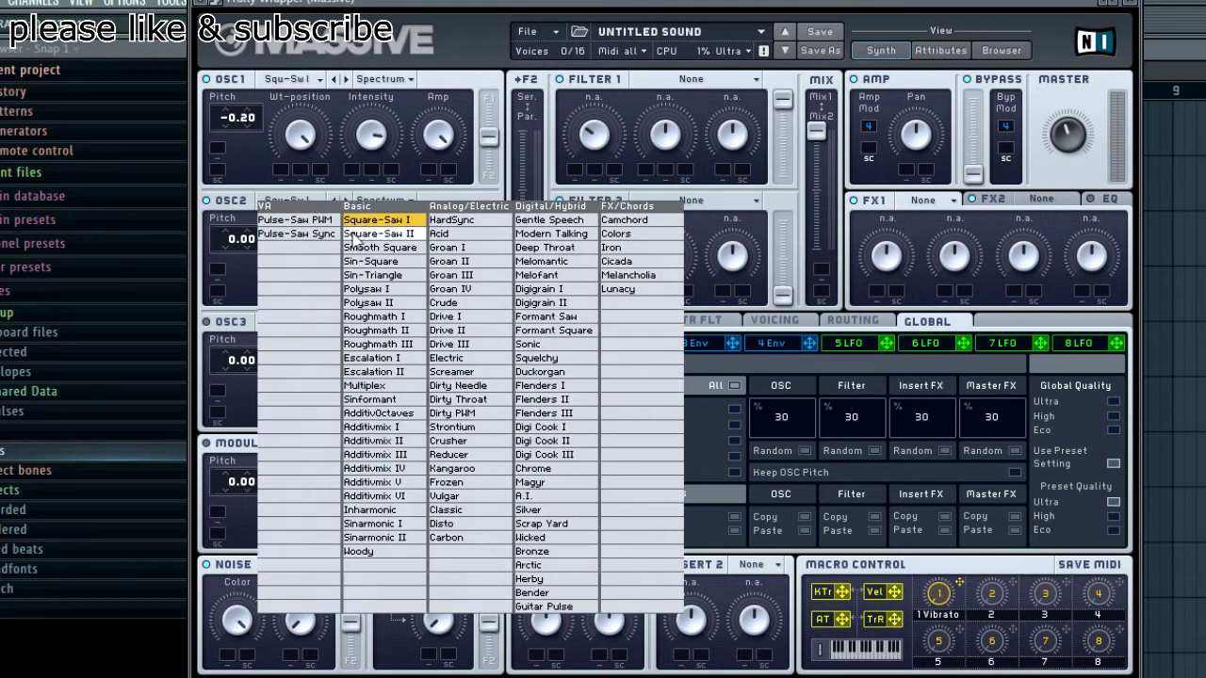
left_click(315, 223)
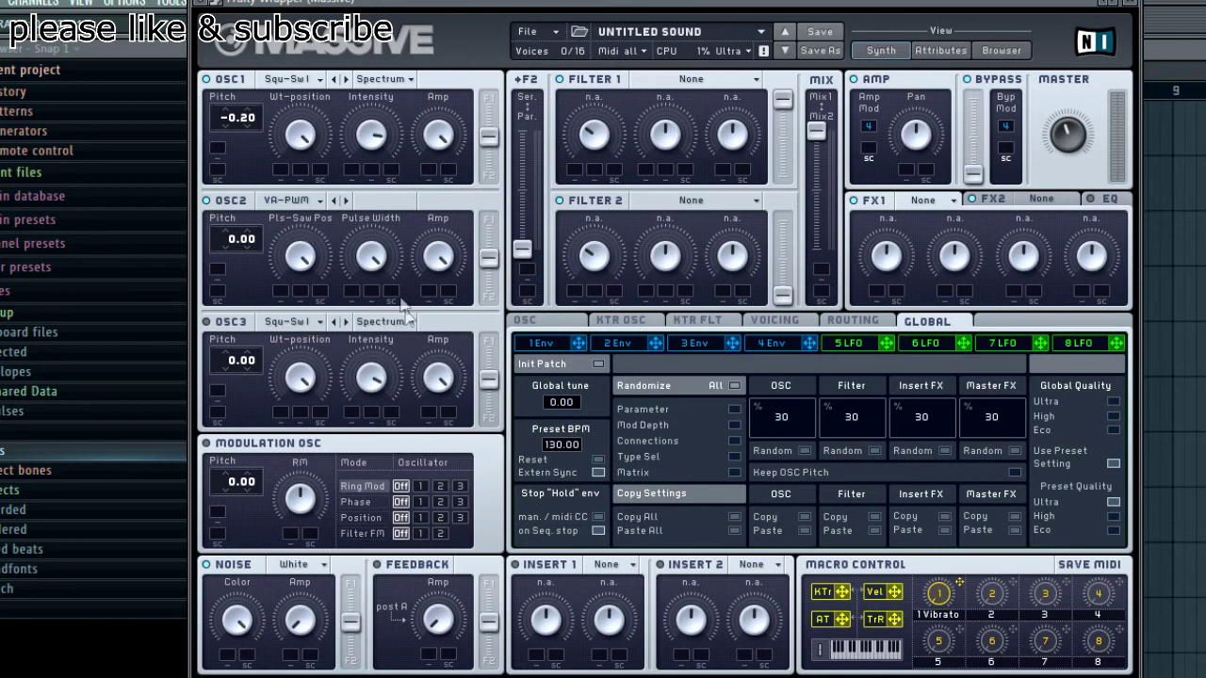
left_click(305, 201)
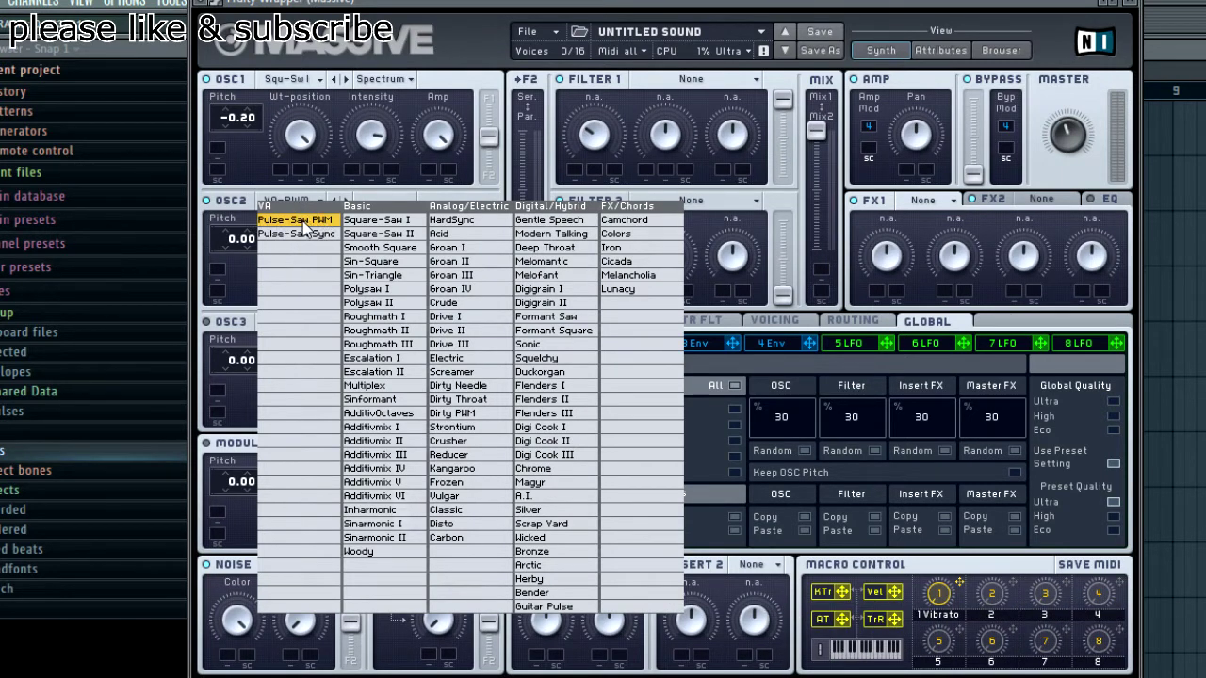
left_click(304, 222)
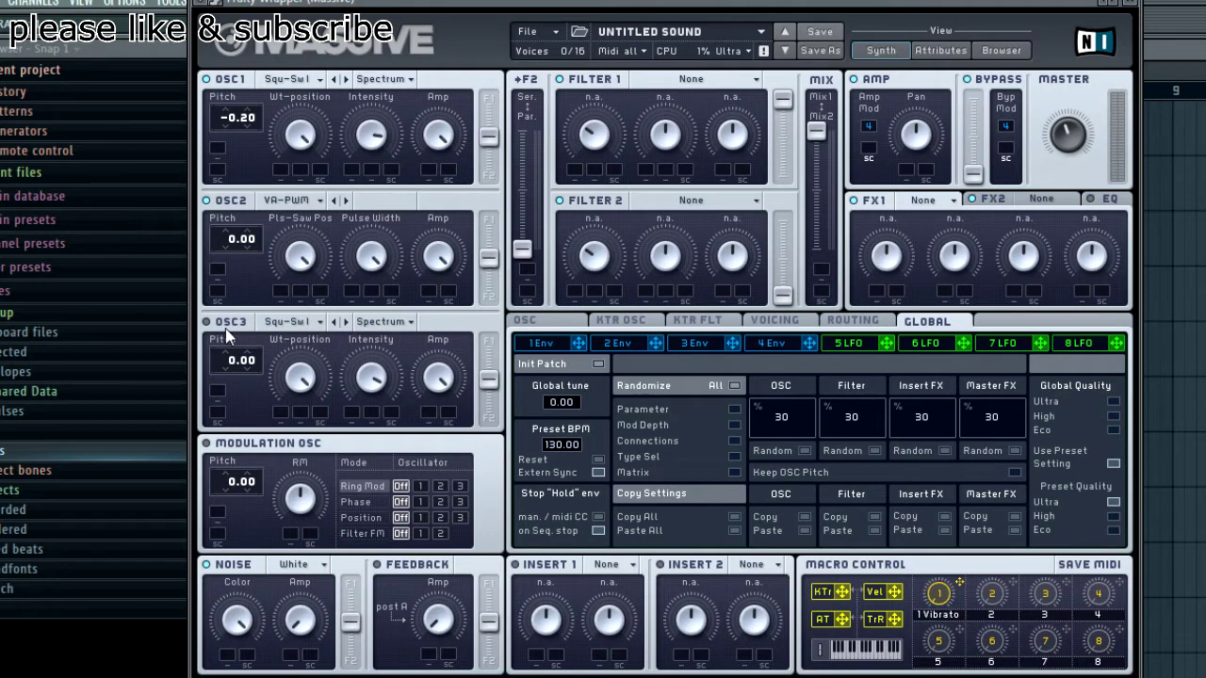
left_click(291, 322)
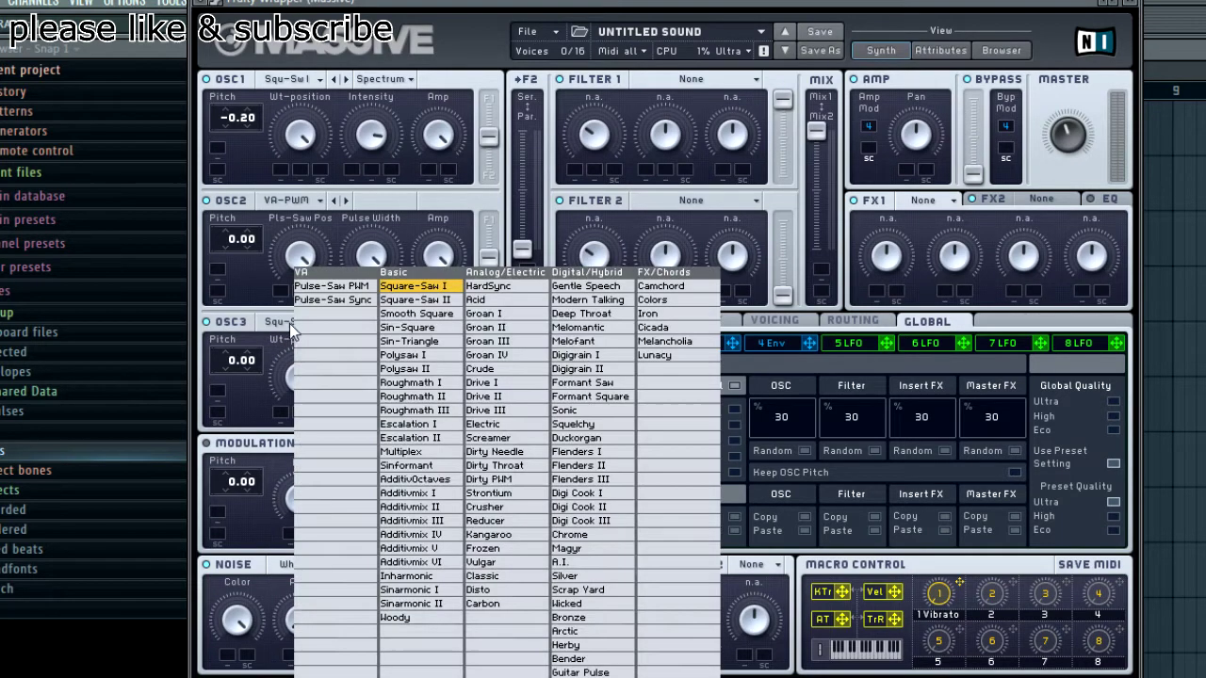
left_click(356, 288)
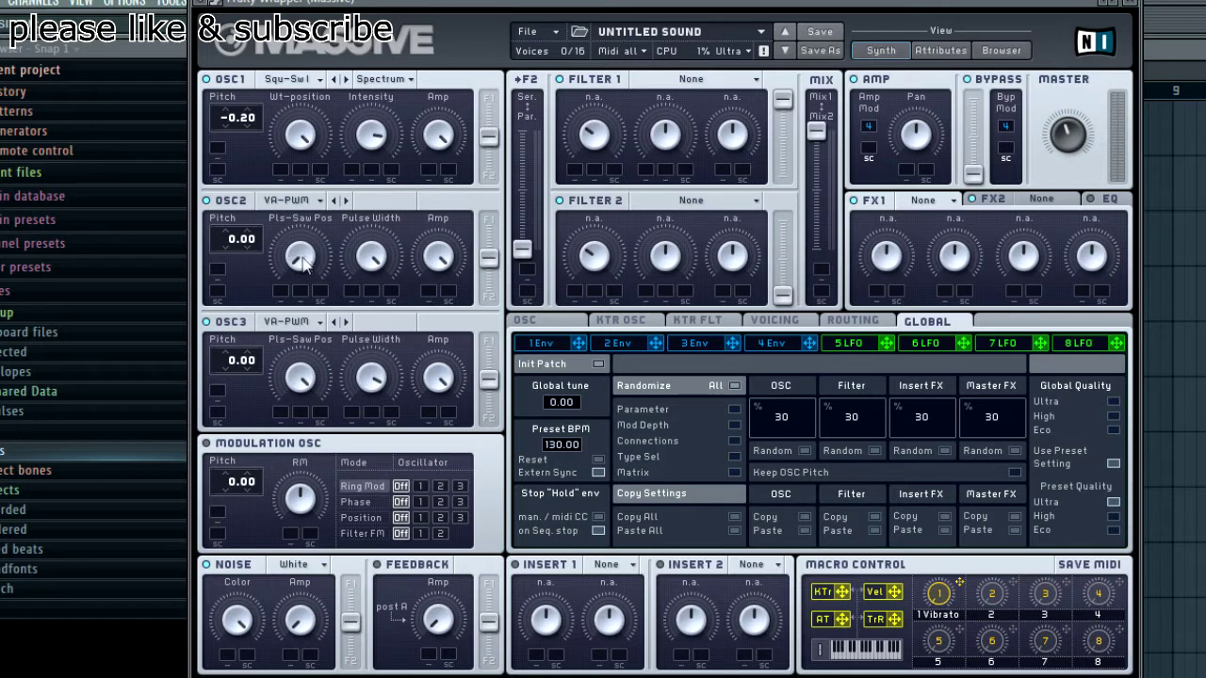
left_click(373, 386)
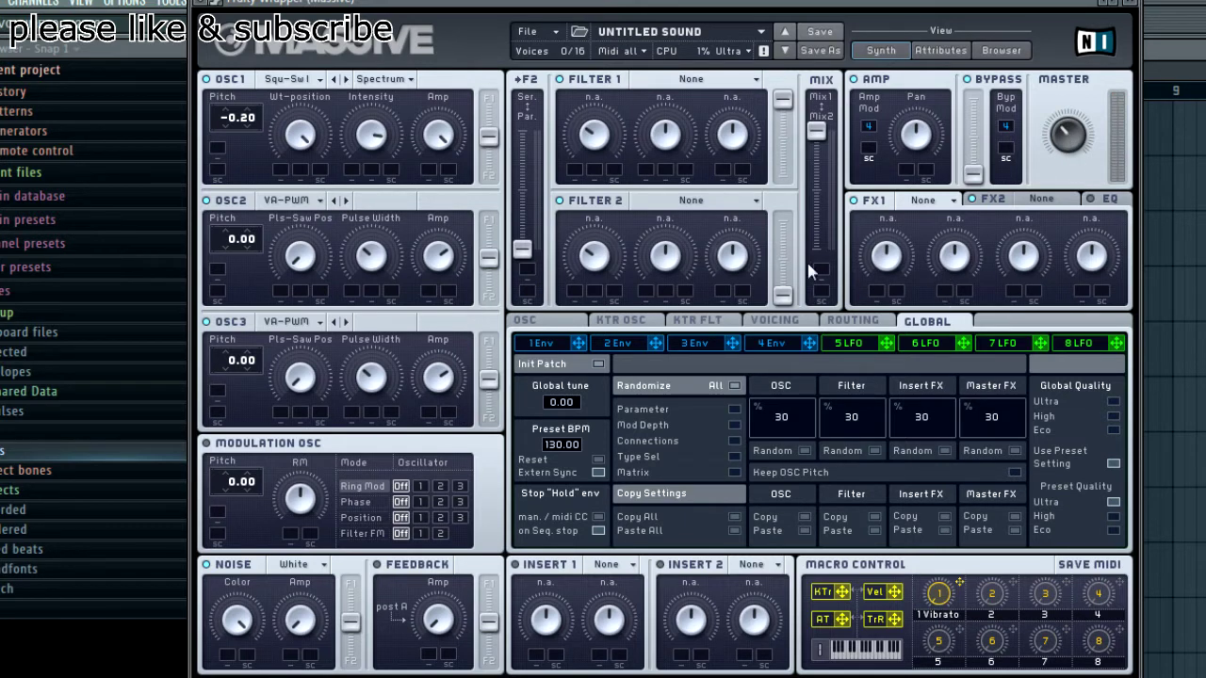
left_click(725, 83)
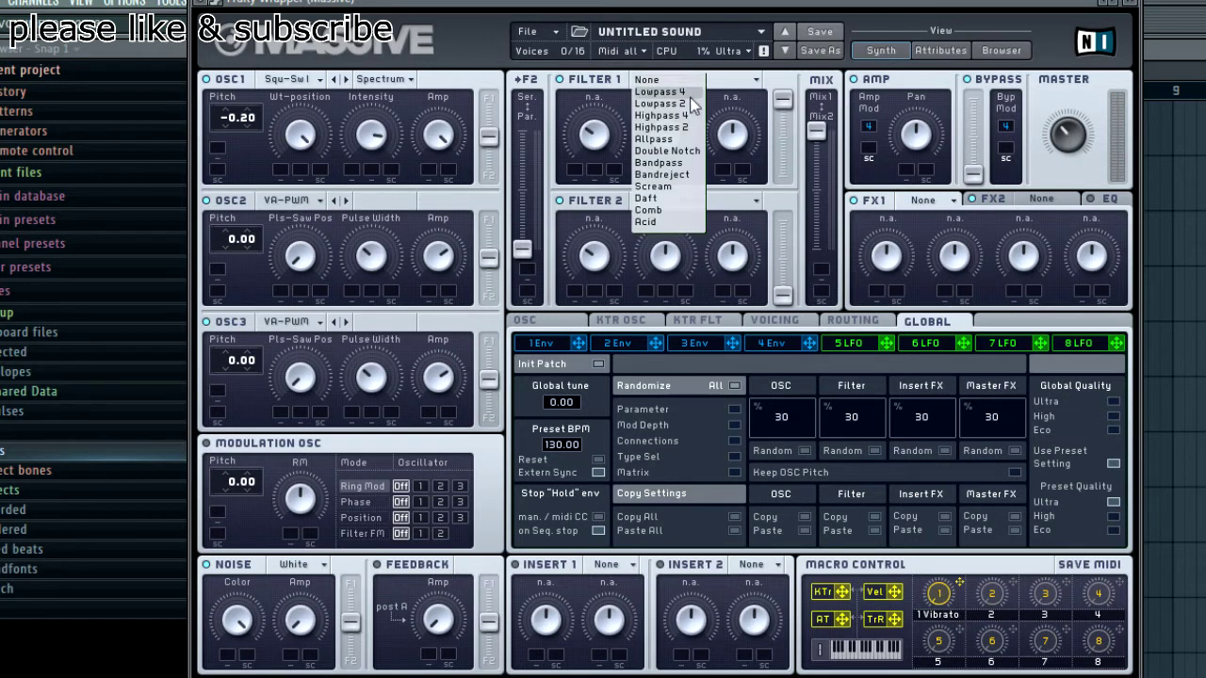
- Set both Filter 1 and Filter 2 to Lowpass 4
left_click(690, 104)
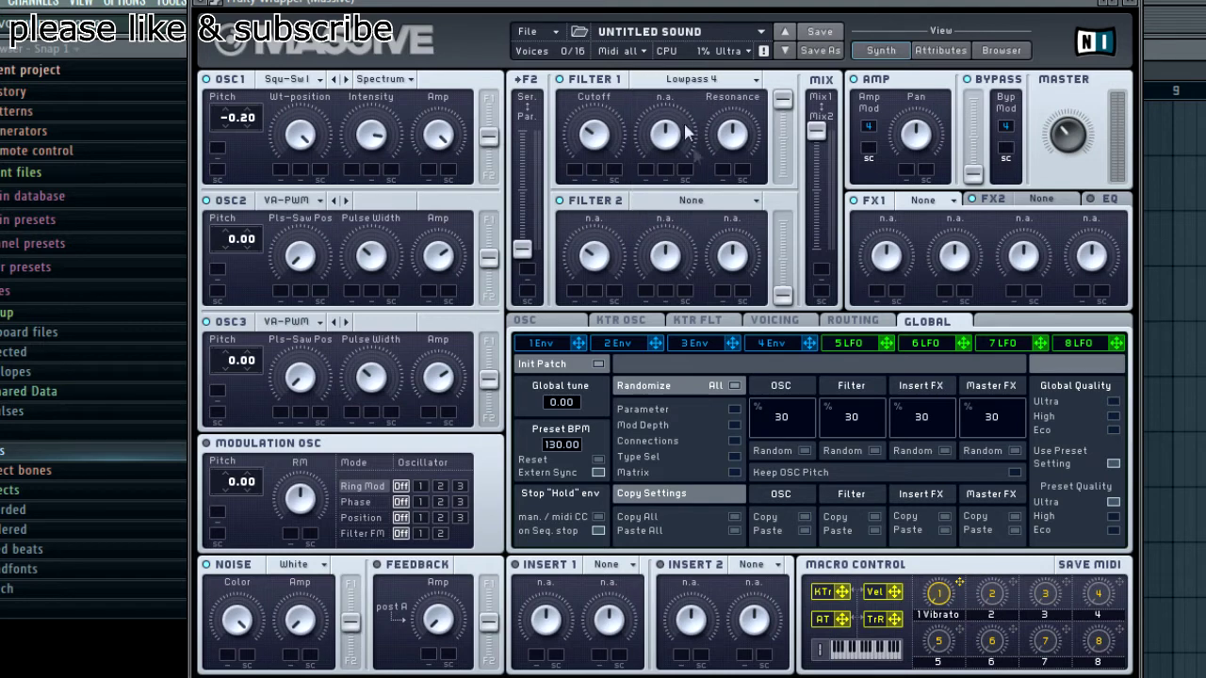
left_click(690, 200)
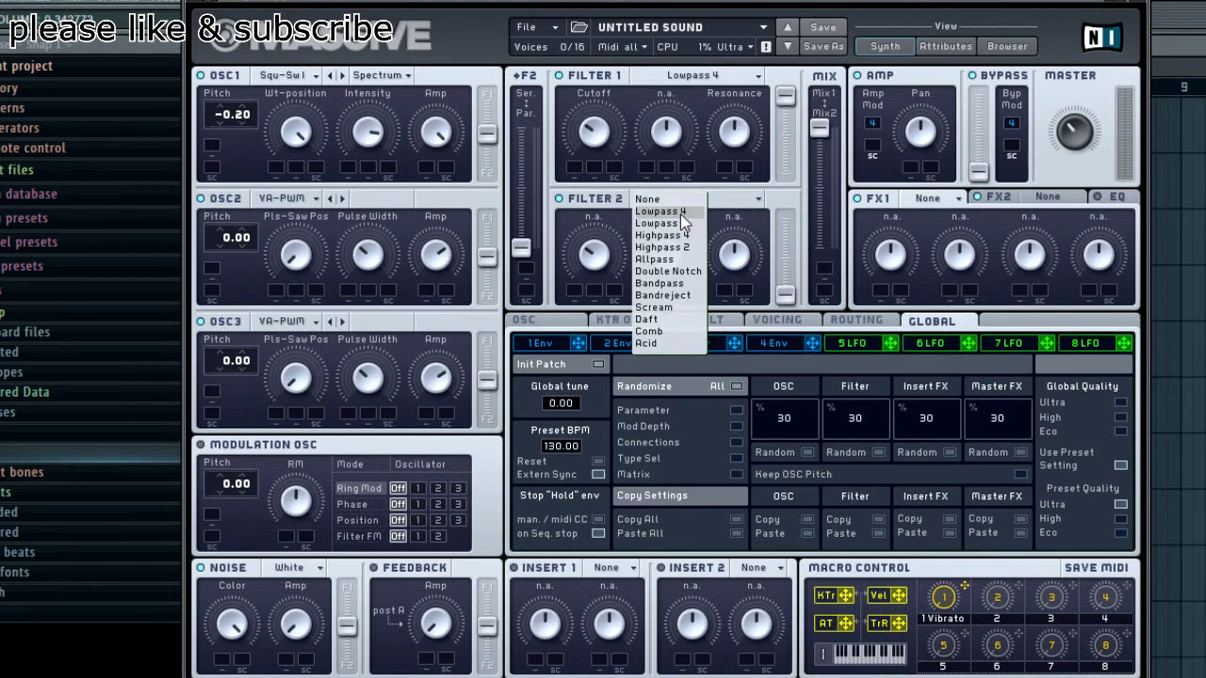
left_click(680, 213)
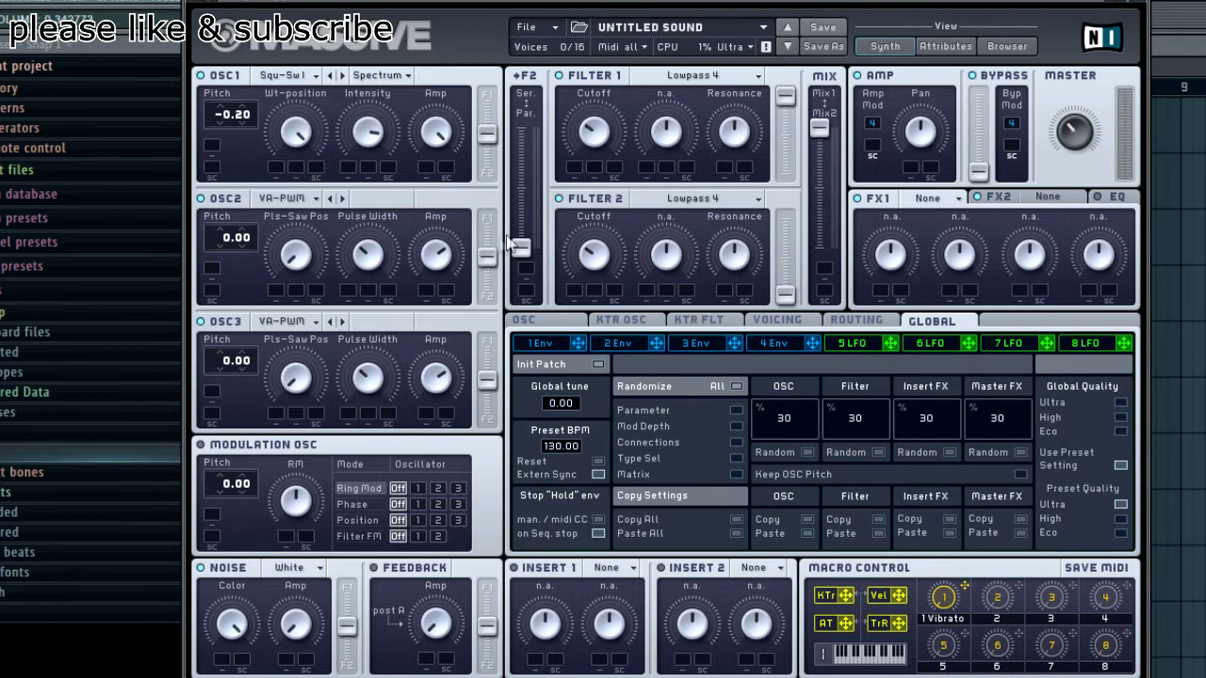
- Shift oscillators 1 and 2's routing toward Filter 1 and bring up the 6 LFO editor
mouse_move(487, 255)
left_mouse_down()
mouse_move(486, 220)
mouse_move(487, 256)
left_mouse_up()
left_click_drag(486, 133, 486, 95)
left_click_drag(487, 255, 487, 220)
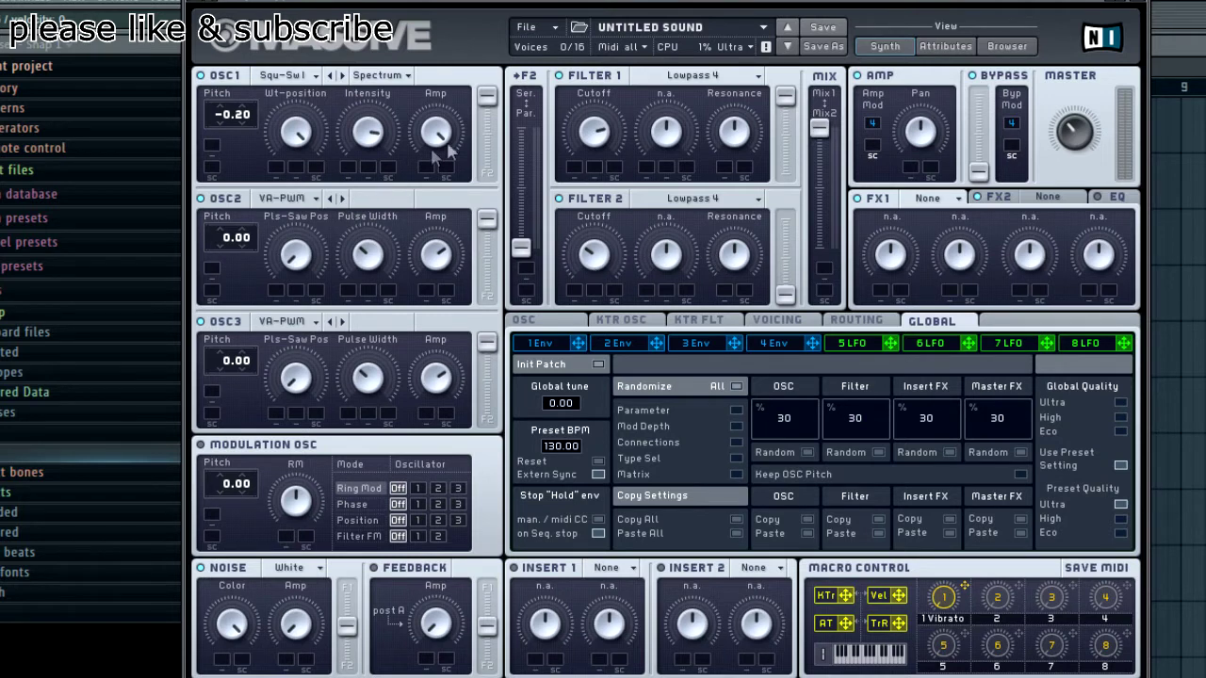
left_click(930, 345)
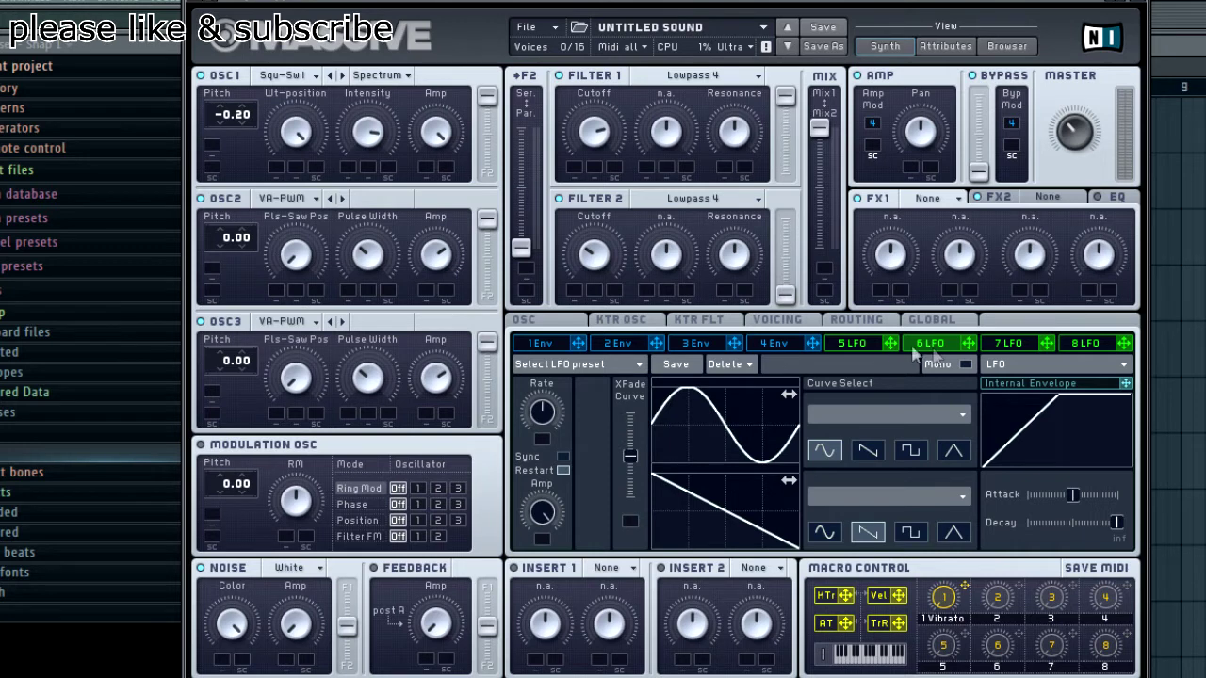
- Assign 6 LFO to Filter 1 cutoff, max Filter 2's level, and route all oscillators partly to Filter 2
left_click_drag(971, 345, 621, 180)
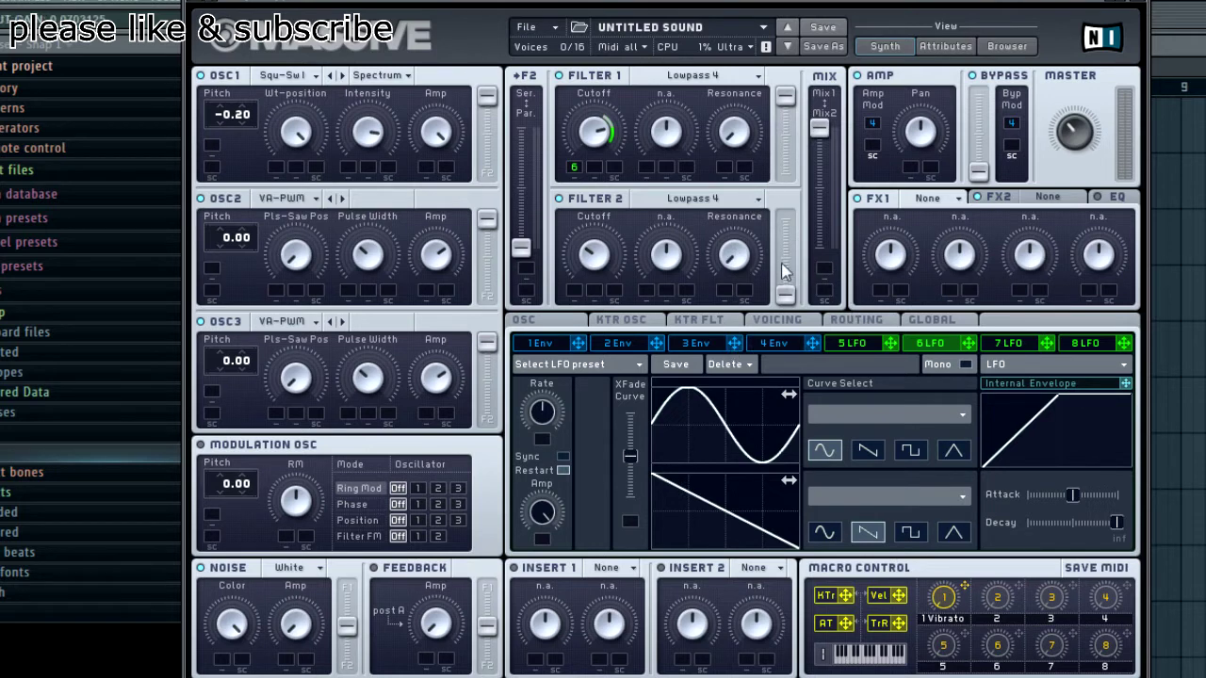
left_click_drag(786, 292, 785, 219)
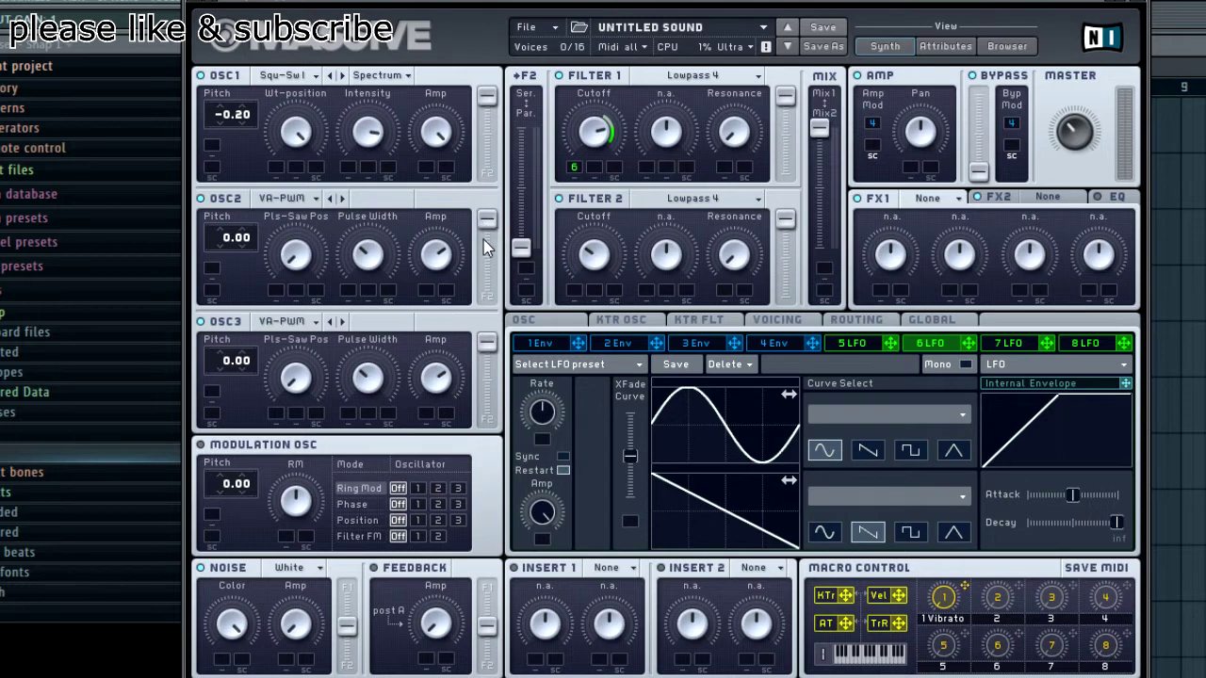
left_click(488, 258)
left_click(488, 136)
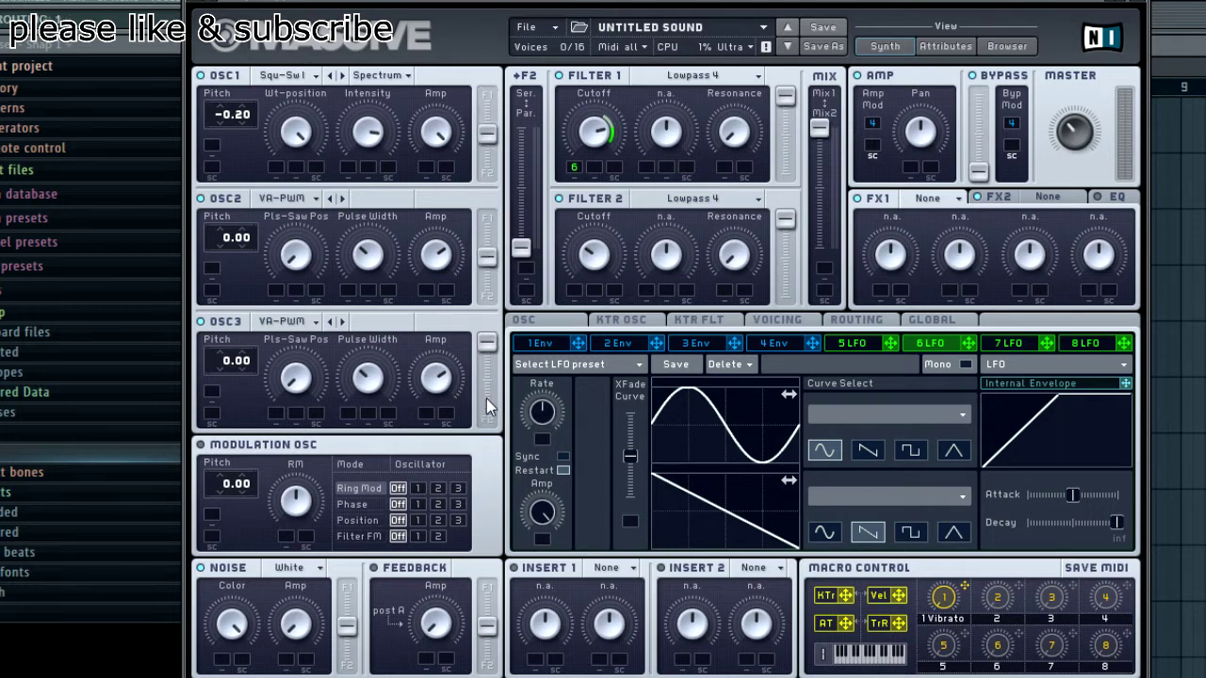
left_click(487, 380)
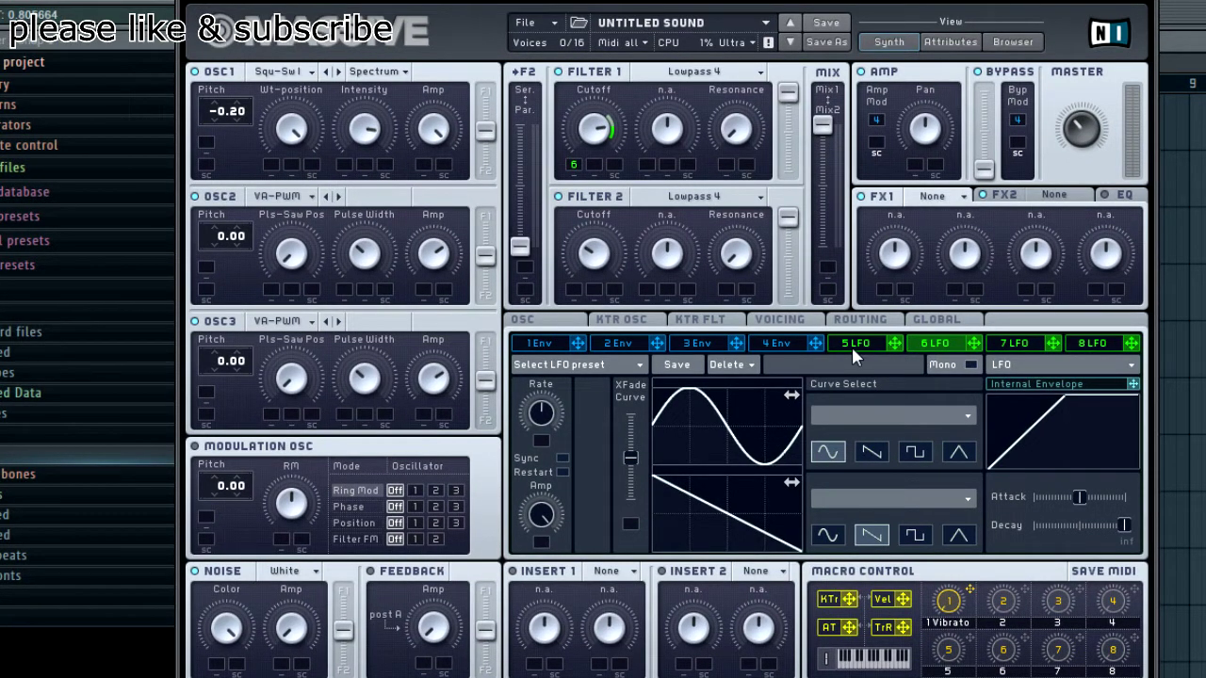
- Assign 5 LFO to Filter 2's cutoff and resonance, raising the resonance slightly
left_click(852, 345)
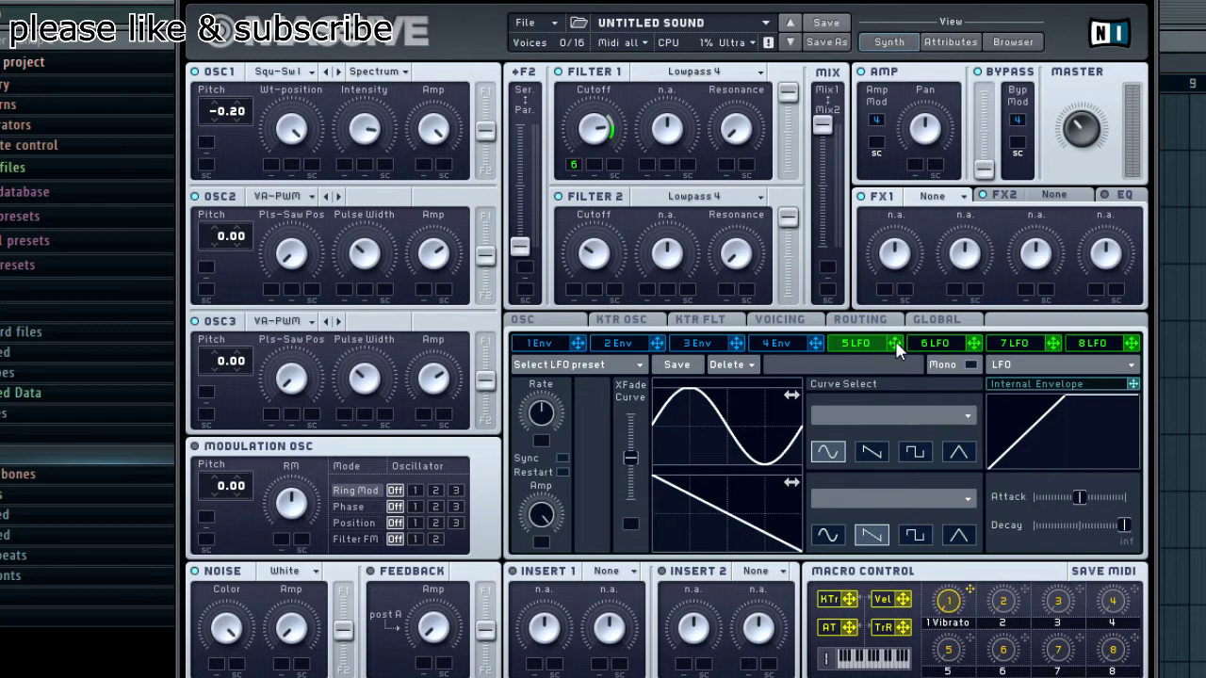
left_click_drag(895, 344, 586, 256)
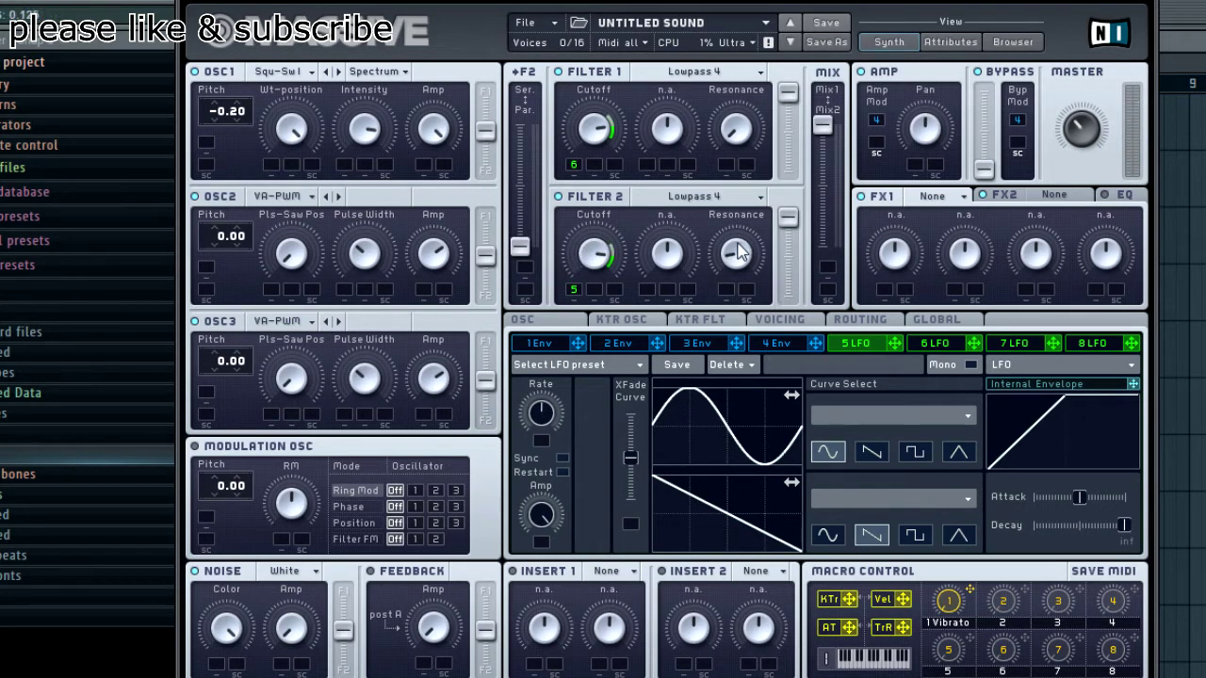
mouse_move(738, 252)
left_mouse_down()
mouse_move(742, 263)
mouse_move(742, 247)
left_mouse_up()
left_click_drag(894, 343, 732, 280)
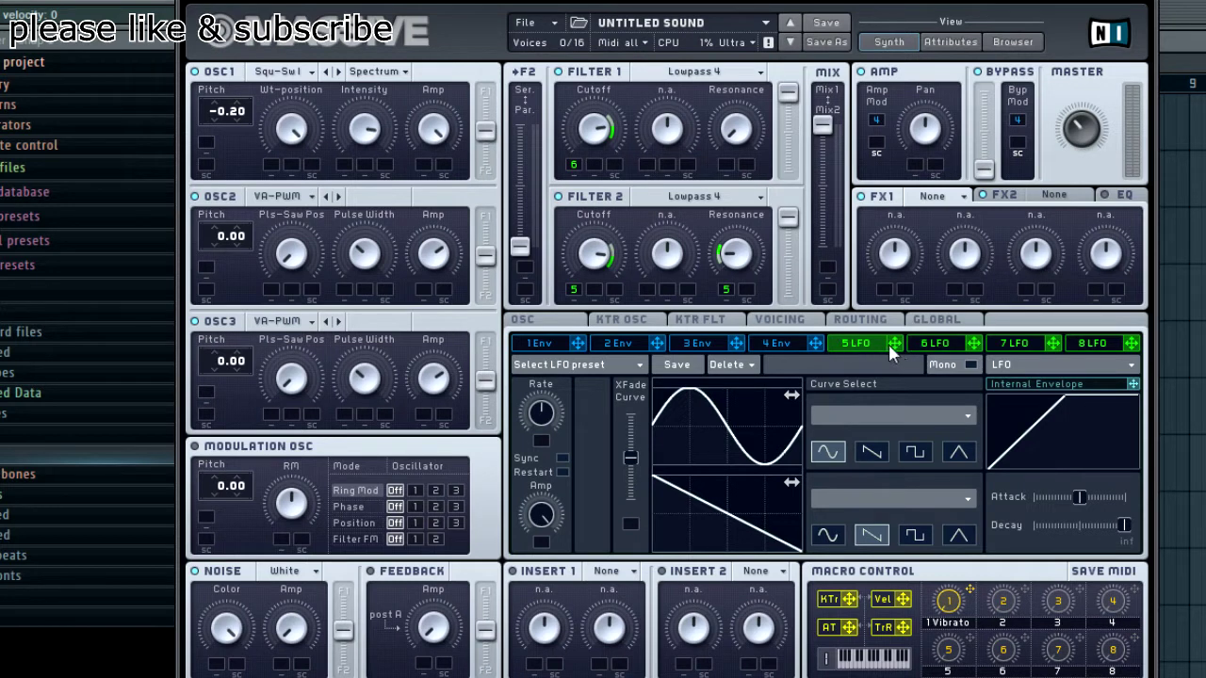
- Let 5 LFO modulate 6 LFO's rate and review both LFOs' settings
left_click_drag(894, 343, 541, 415)
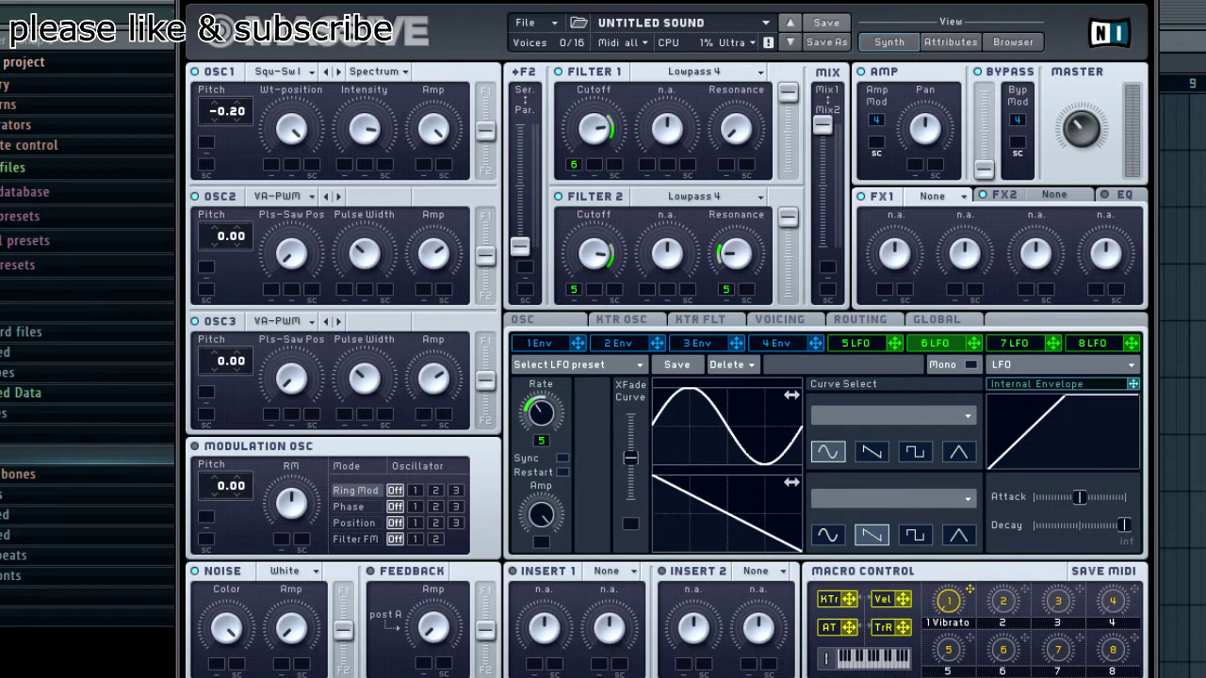
left_click(853, 348)
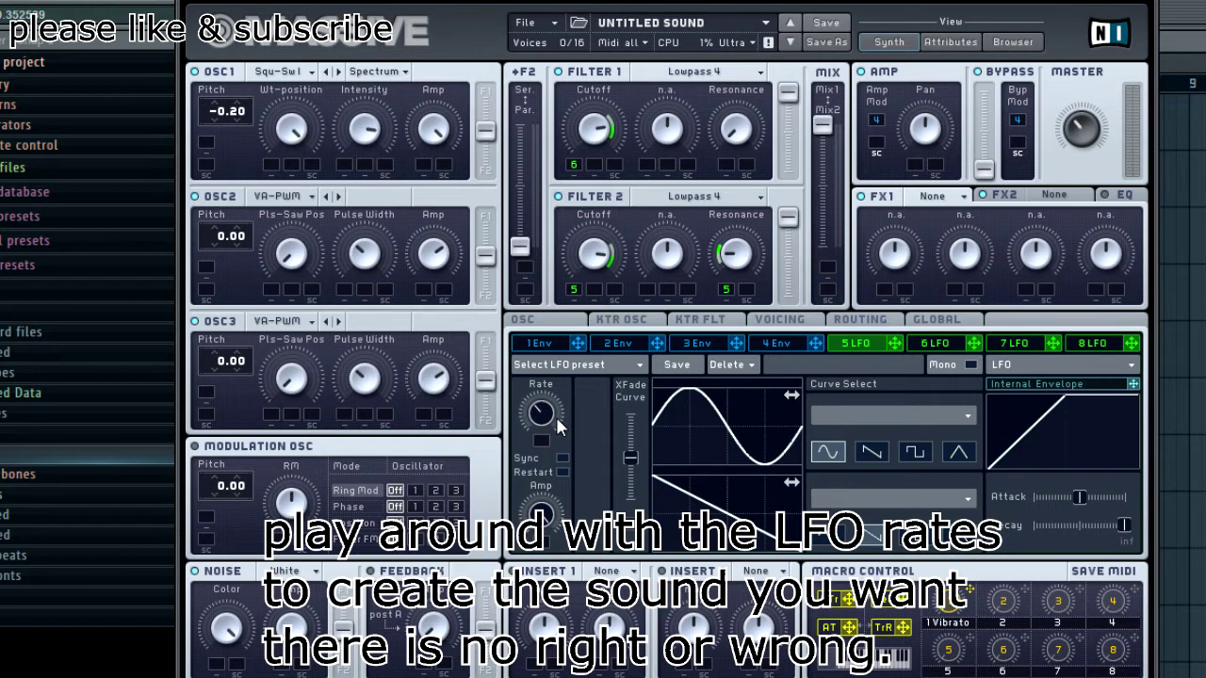
left_click(935, 342)
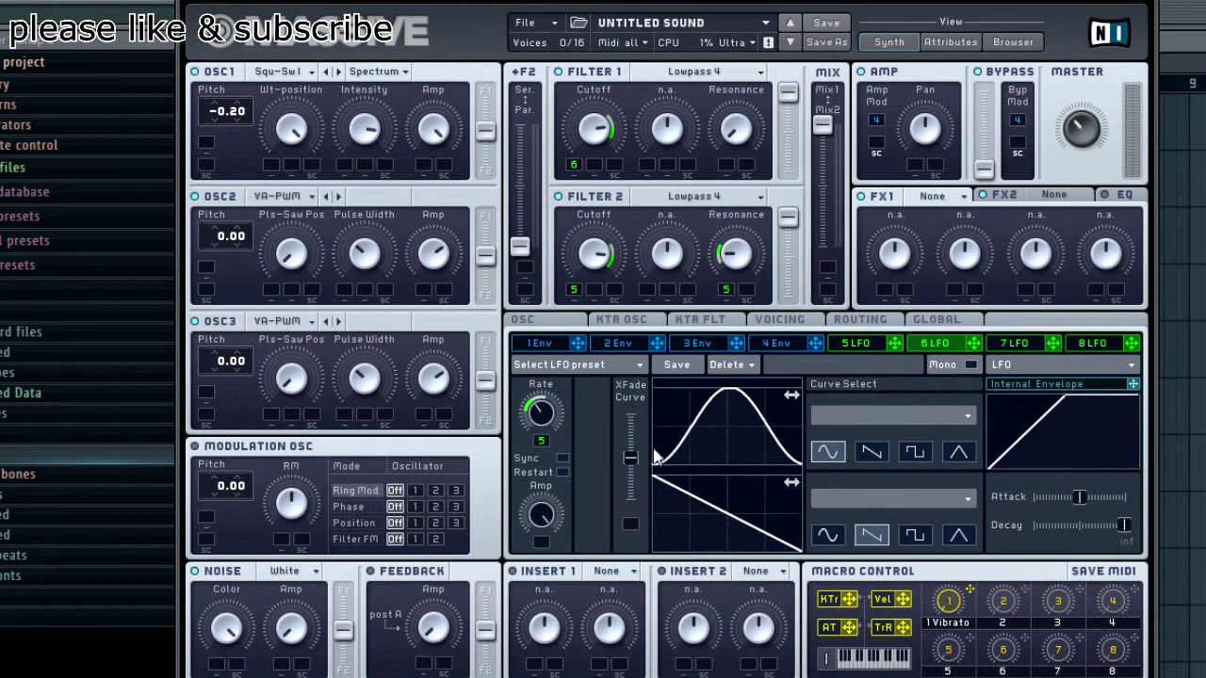
left_click(855, 347)
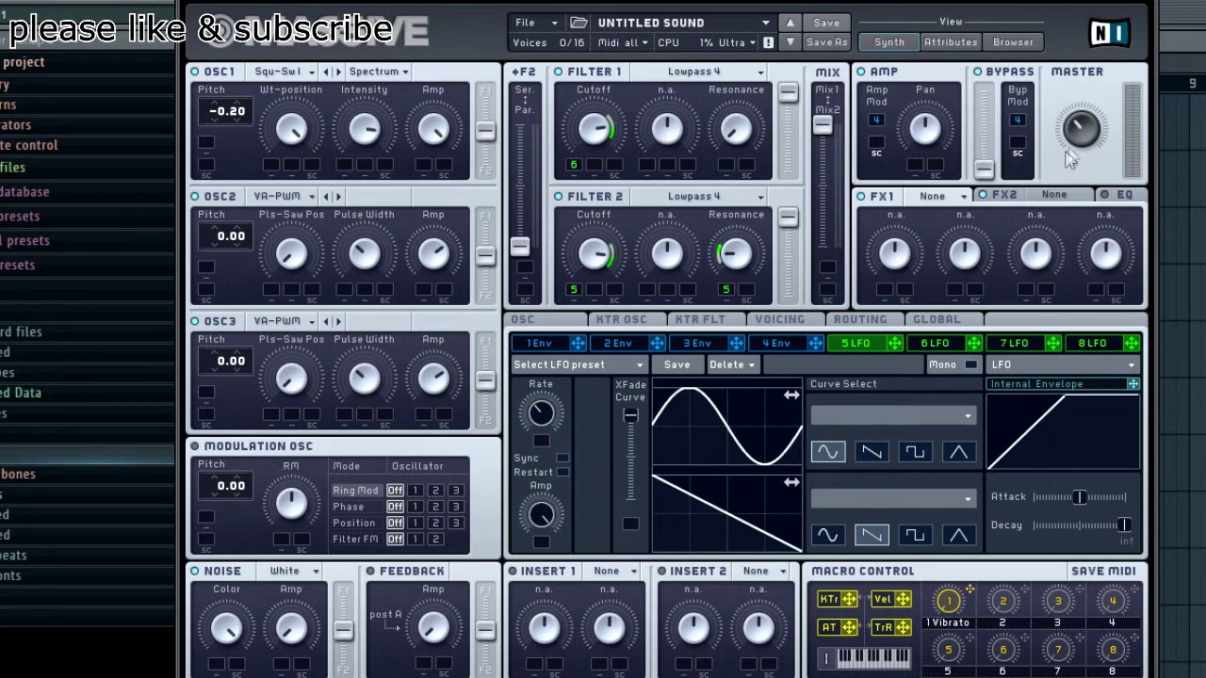
- Put Reverb in the FX1 slot and set the modulation oscillator to phase-modulate oscillator 1
left_click(948, 198)
left_click(937, 209)
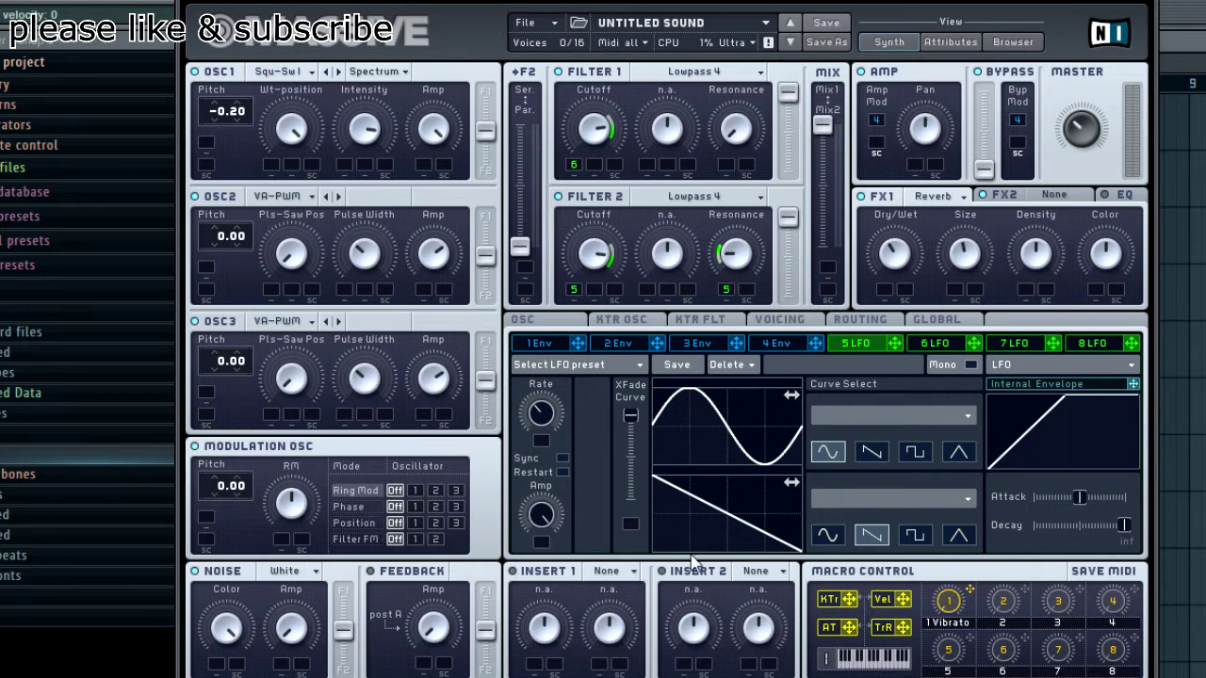
left_click(415, 508)
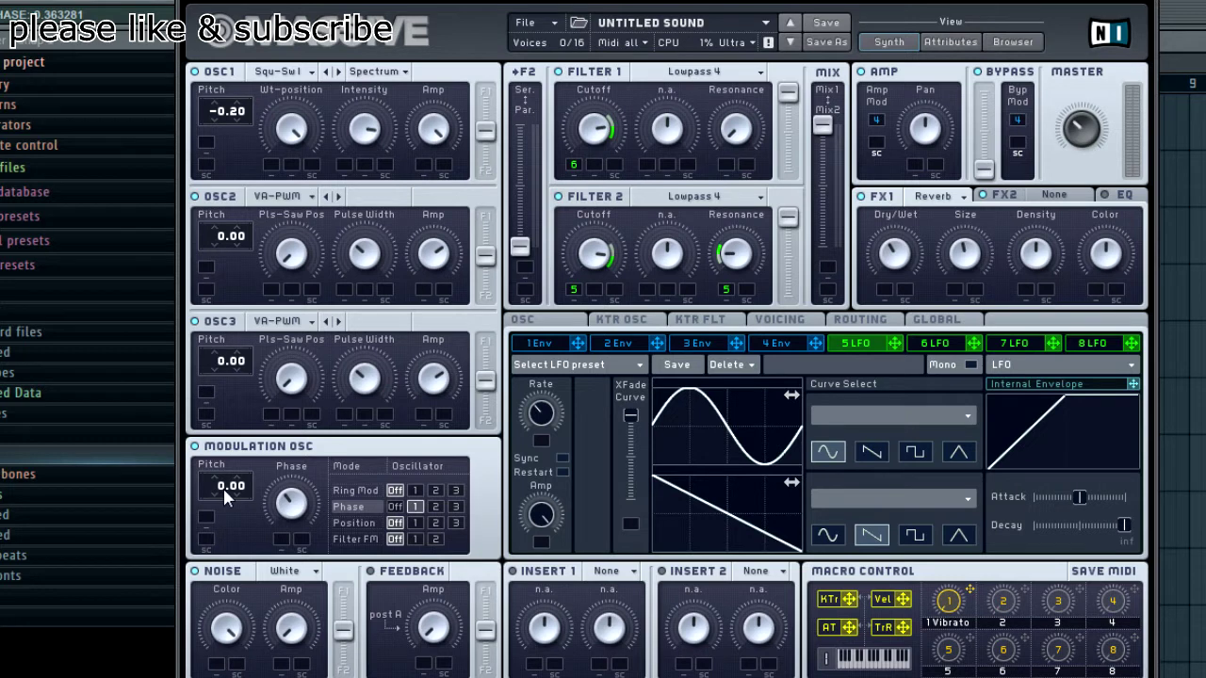
- Assign 7 LFO to the Phase knob and 8 LFO to the Amp Pan knob
left_click(1012, 344)
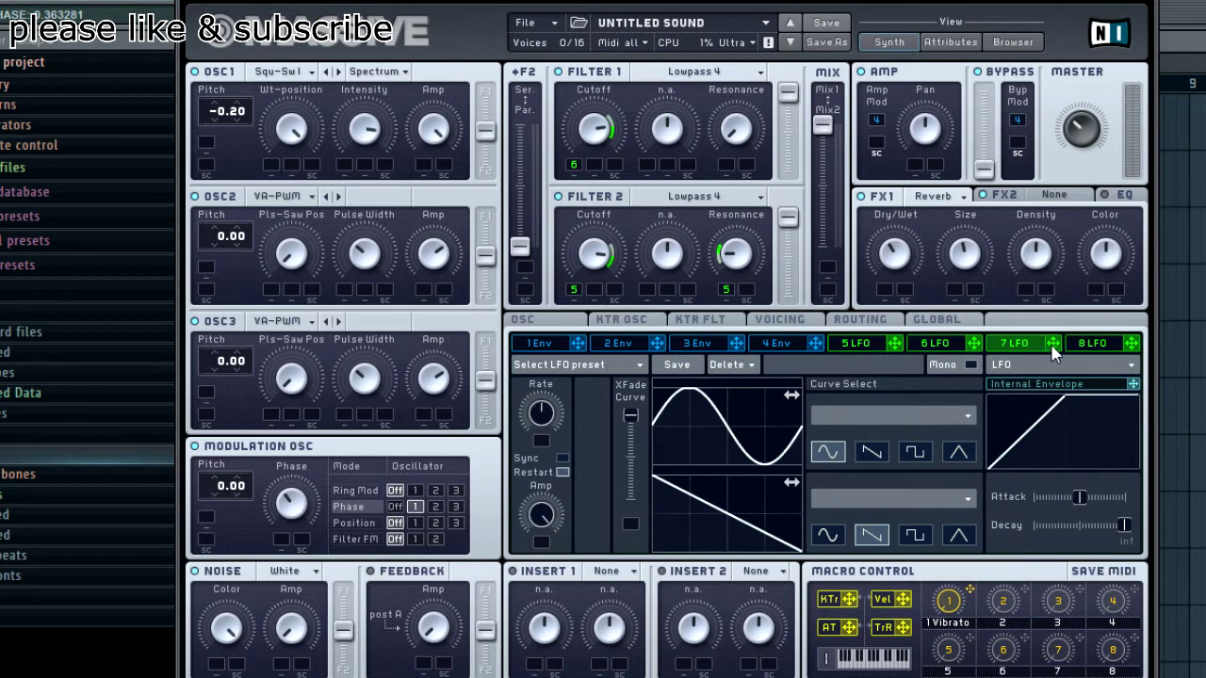
mouse_move(299, 533)
left_mouse_down()
mouse_move(280, 538)
mouse_move(291, 497)
mouse_move(313, 518)
left_mouse_up()
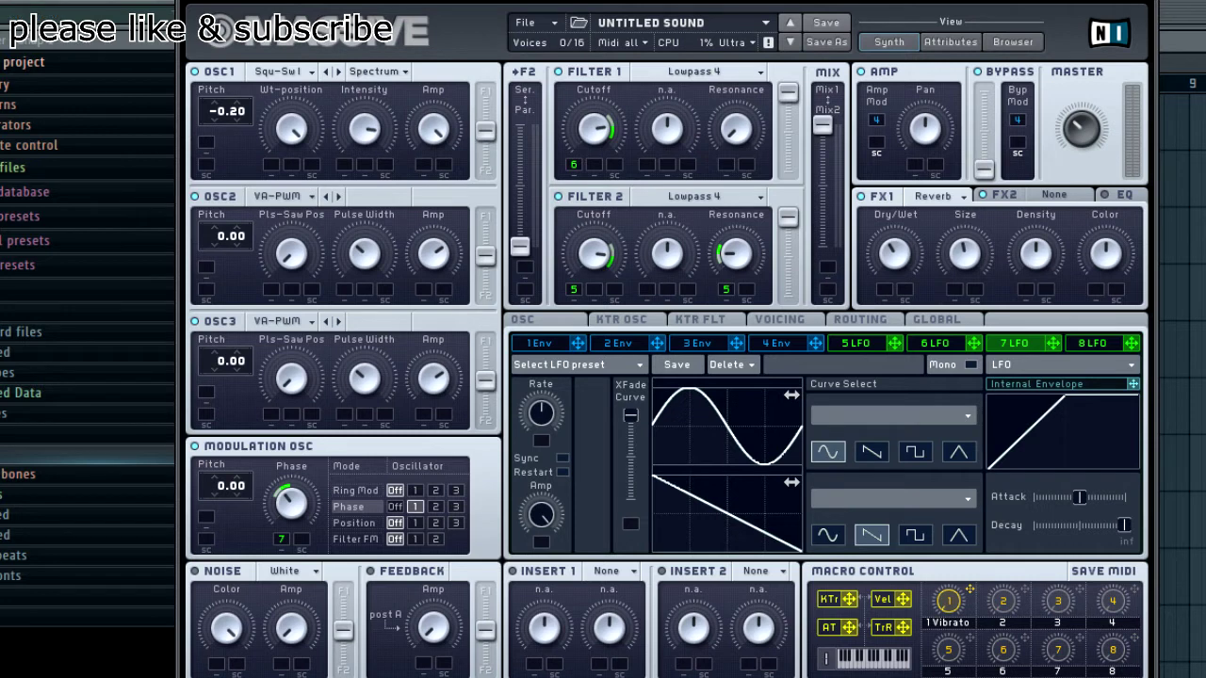
left_click(1097, 343)
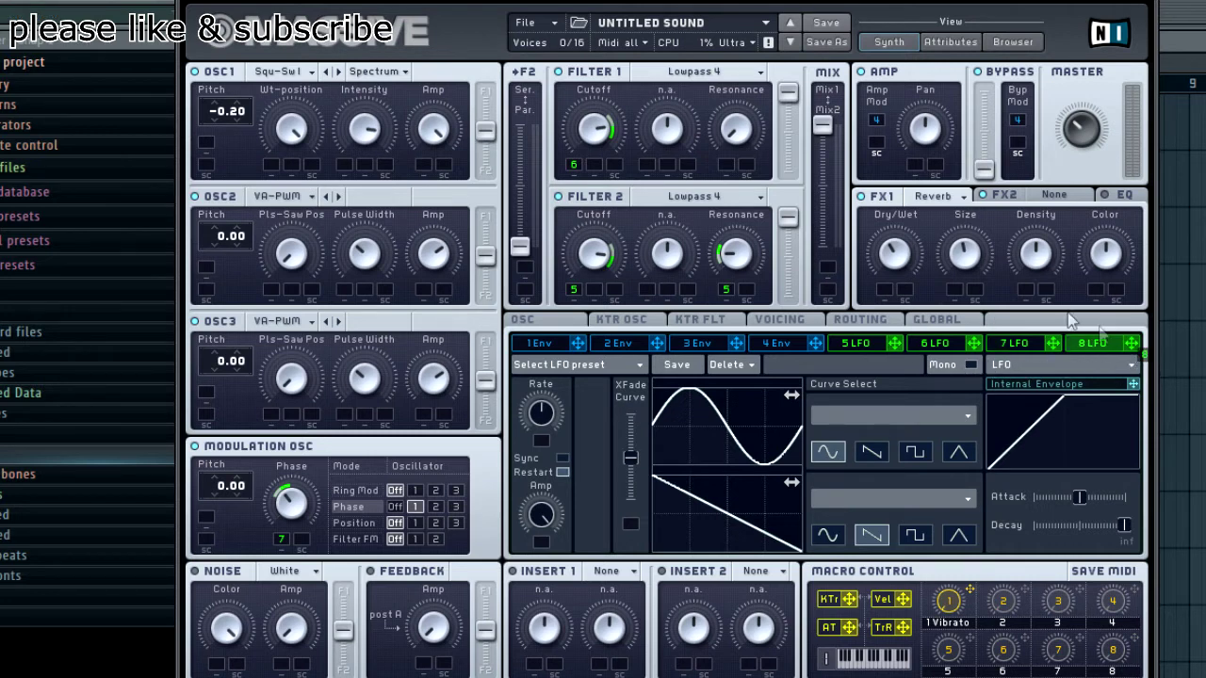
left_click_drag(923, 175, 925, 166)
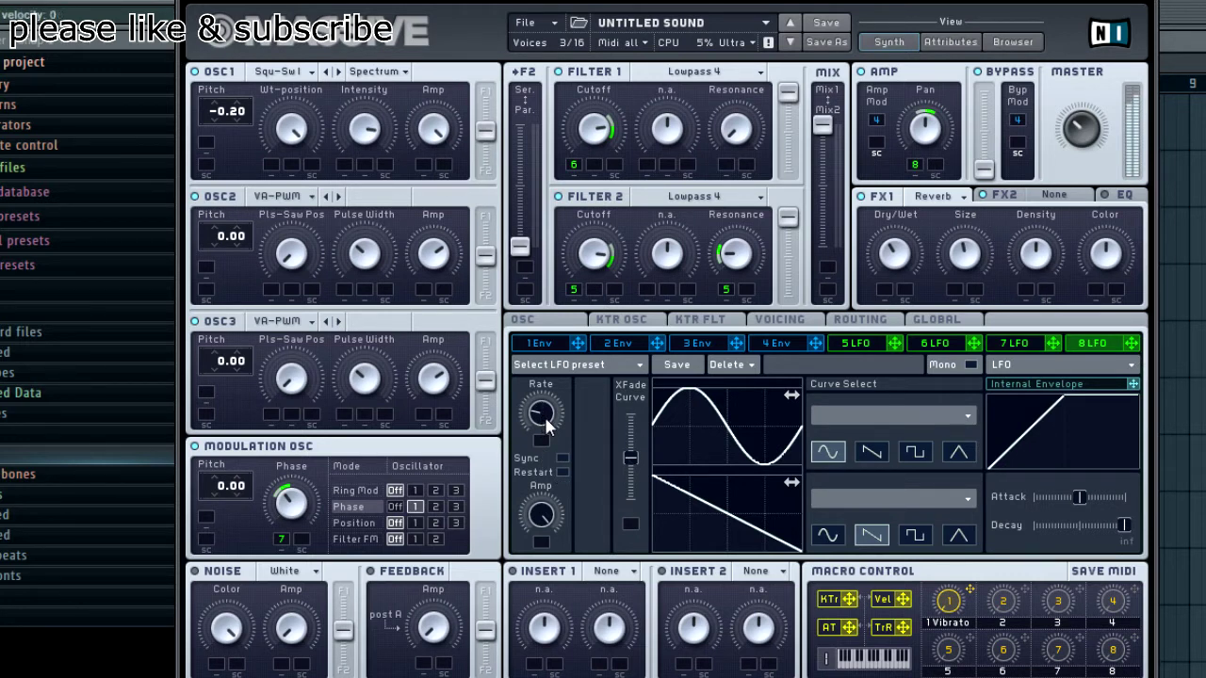
- Review LFOs 5 and 6, then change 7 LFO's upper curve from sine to triangle
left_click(867, 347)
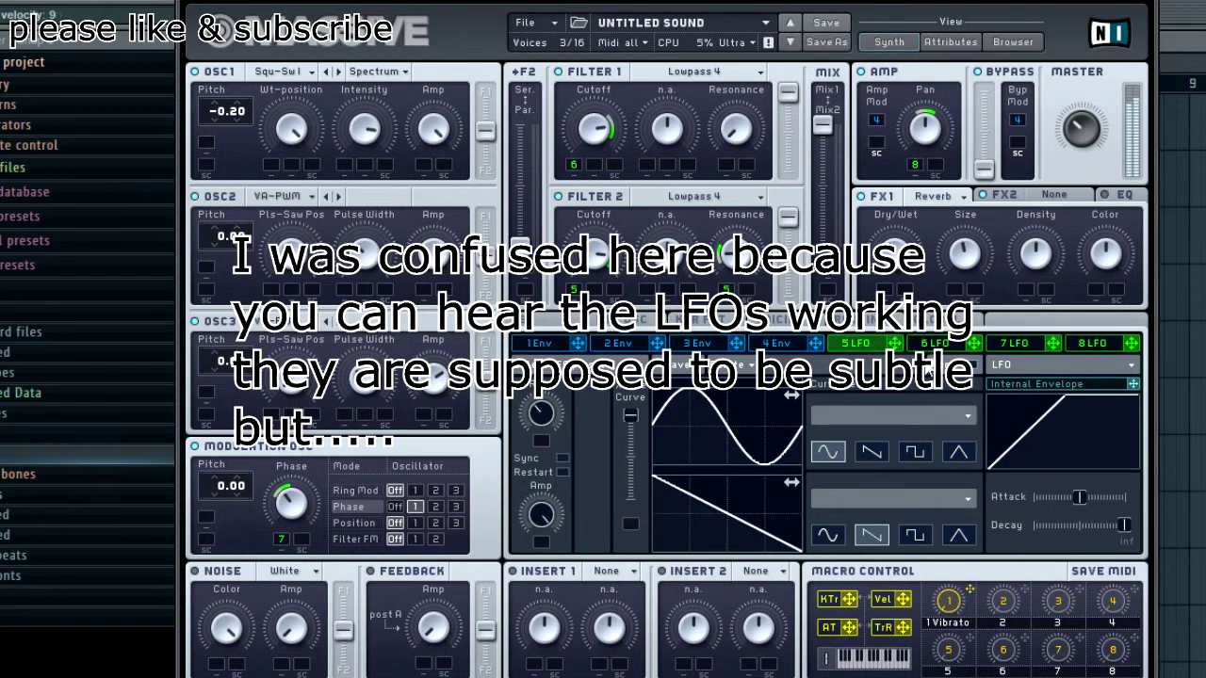
left_click(932, 344)
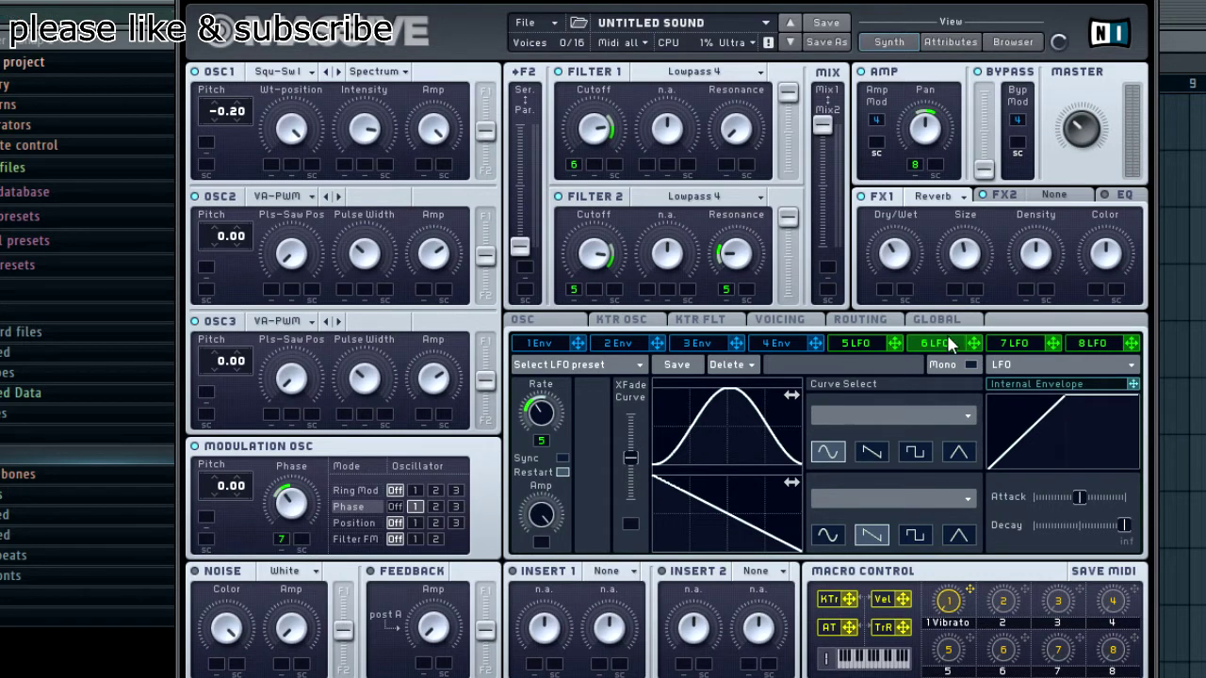
left_click(1015, 347)
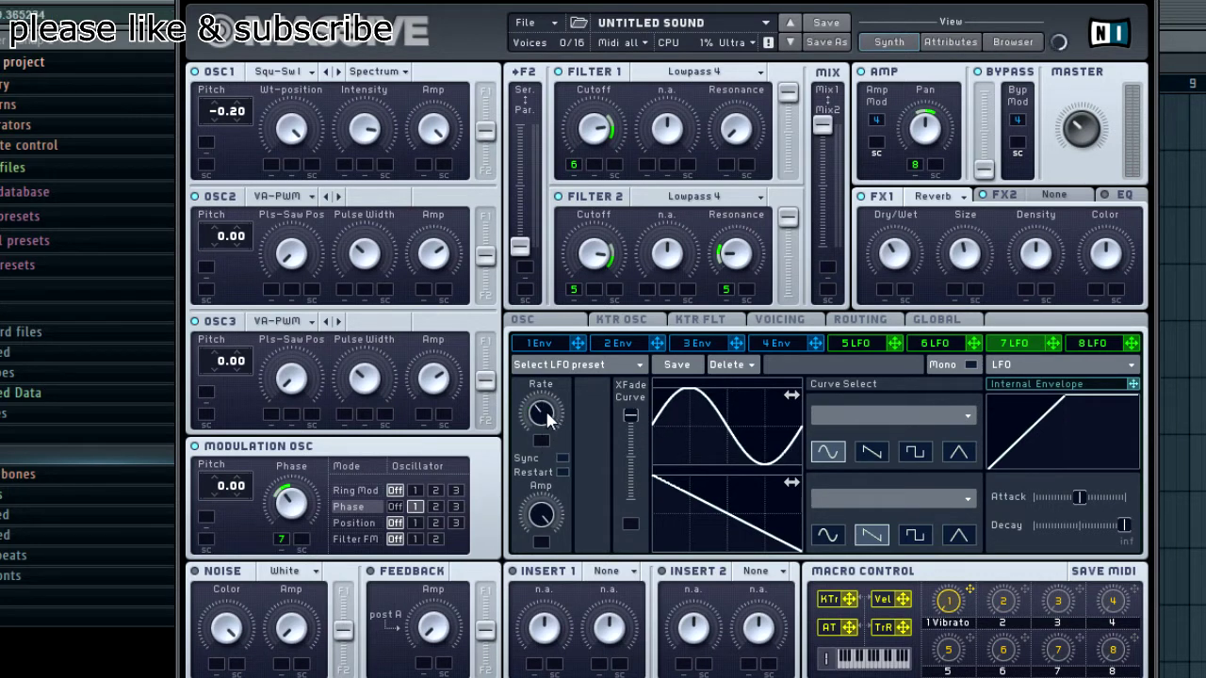
left_click(958, 452)
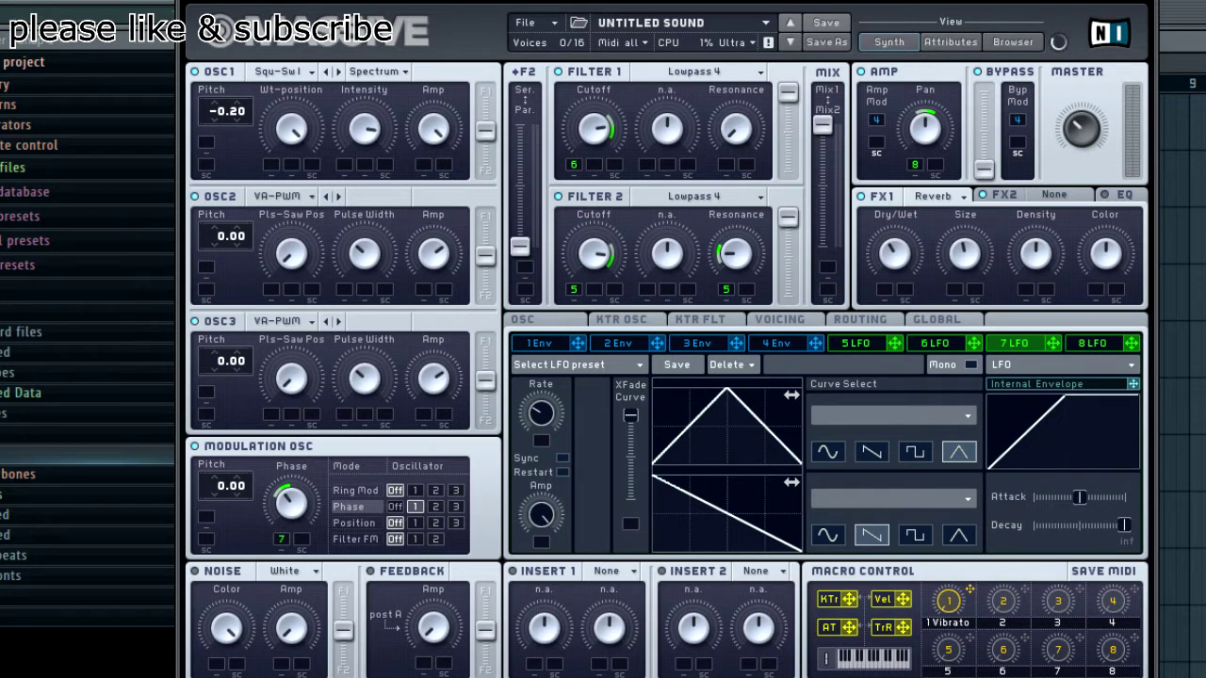
- Raise Unisono to 4 voices in the Voicing tab and turn the Master volume down slightly
left_click(778, 322)
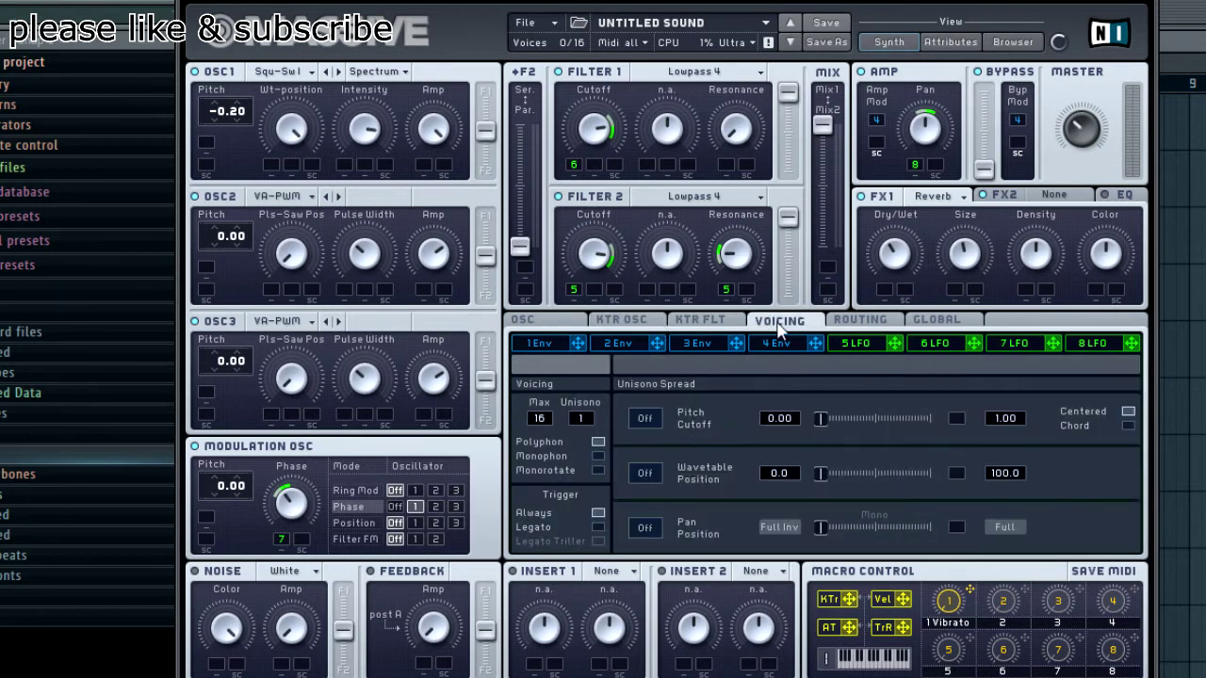
left_click_drag(590, 429, 595, 415)
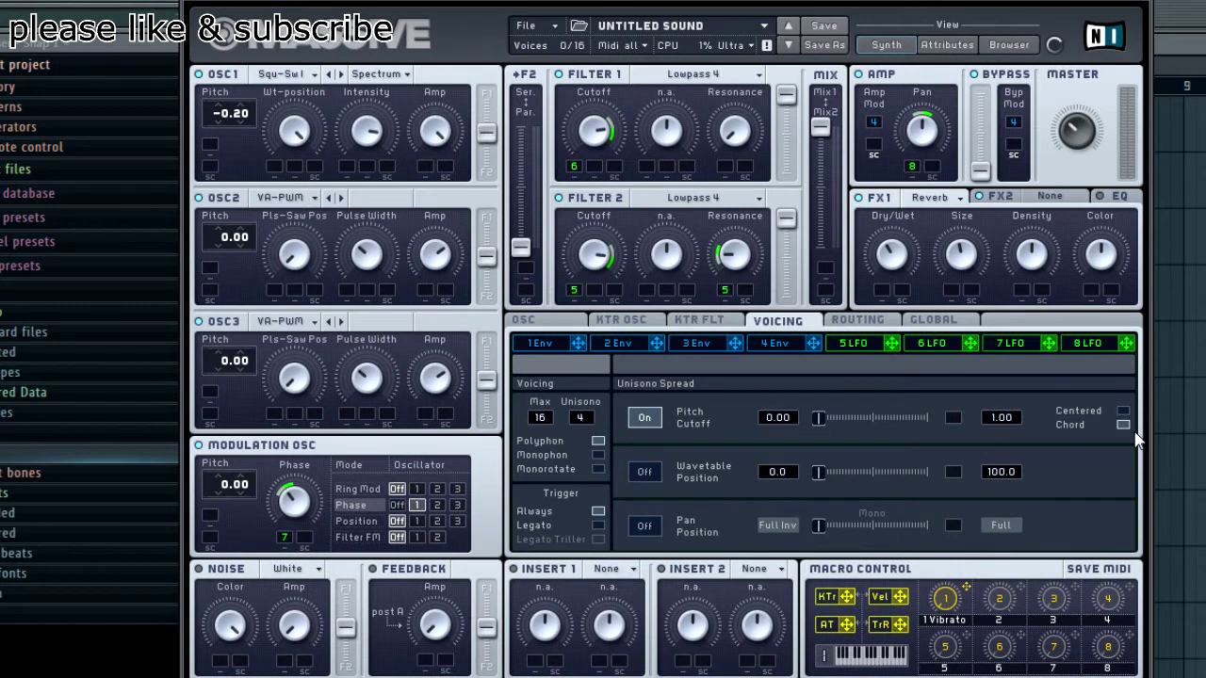
left_click_drag(1076, 130, 1083, 155)
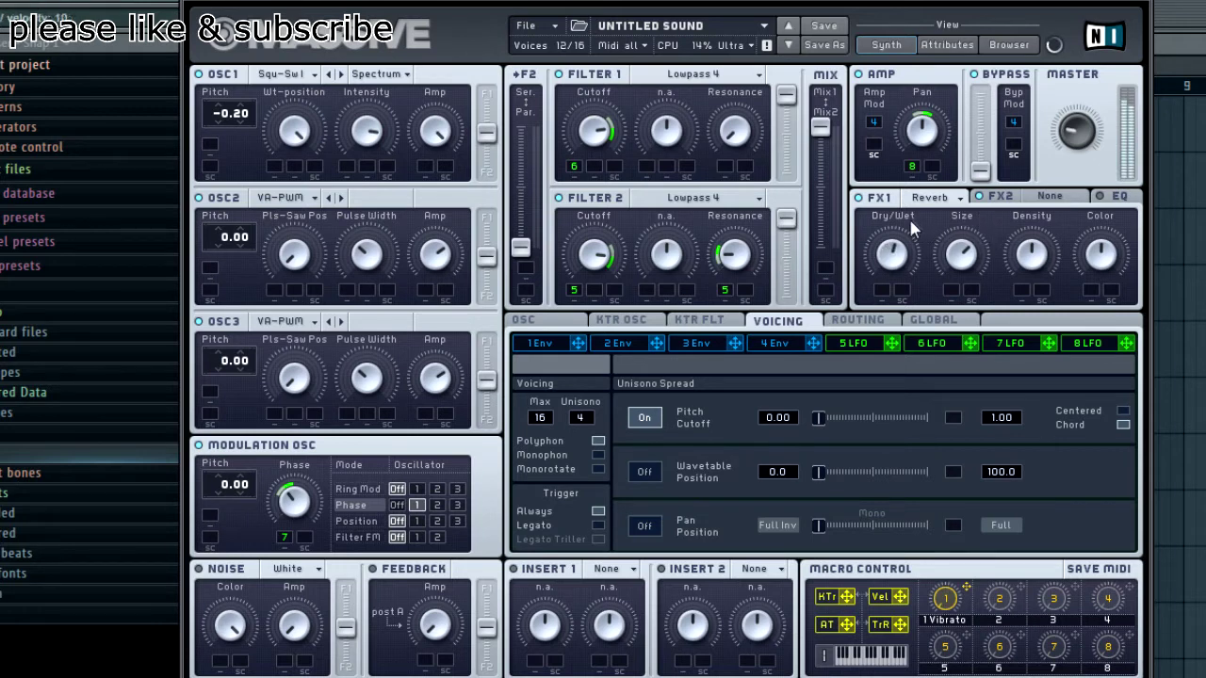
- Turn down envelope 4's Attack knob so its ramp peaks much sooner
left_click(756, 344)
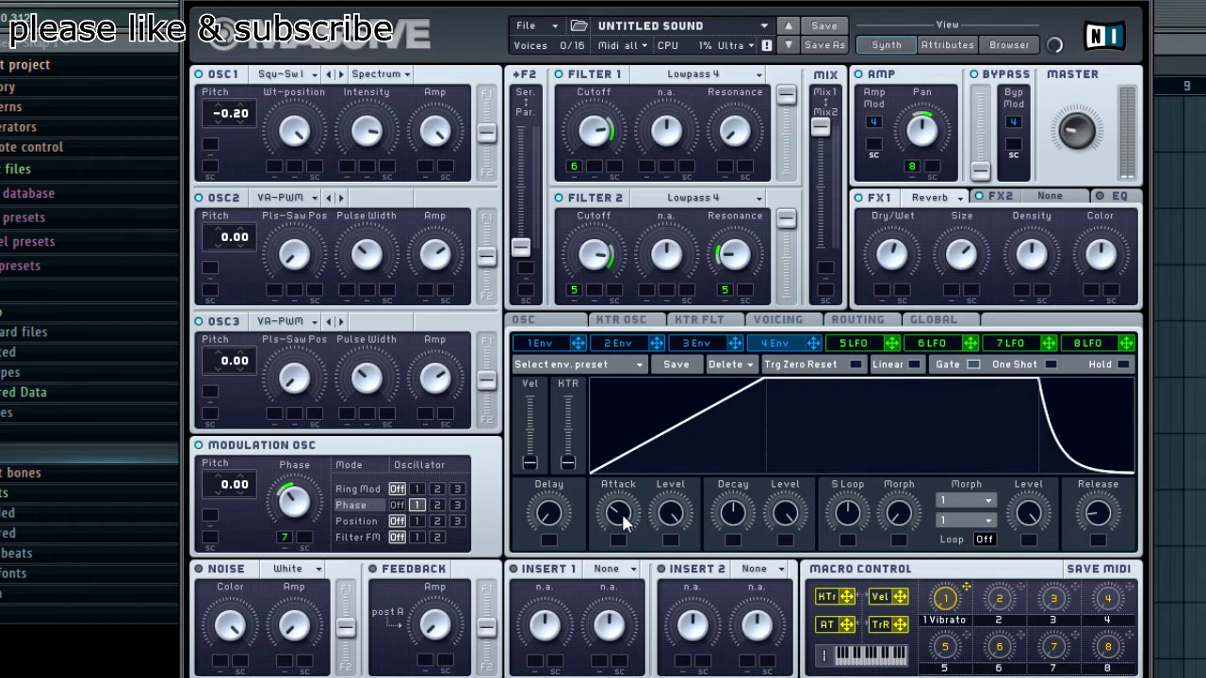
mouse_move(629, 518)
left_mouse_down()
mouse_move(633, 499)
mouse_move(619, 538)
left_mouse_up()
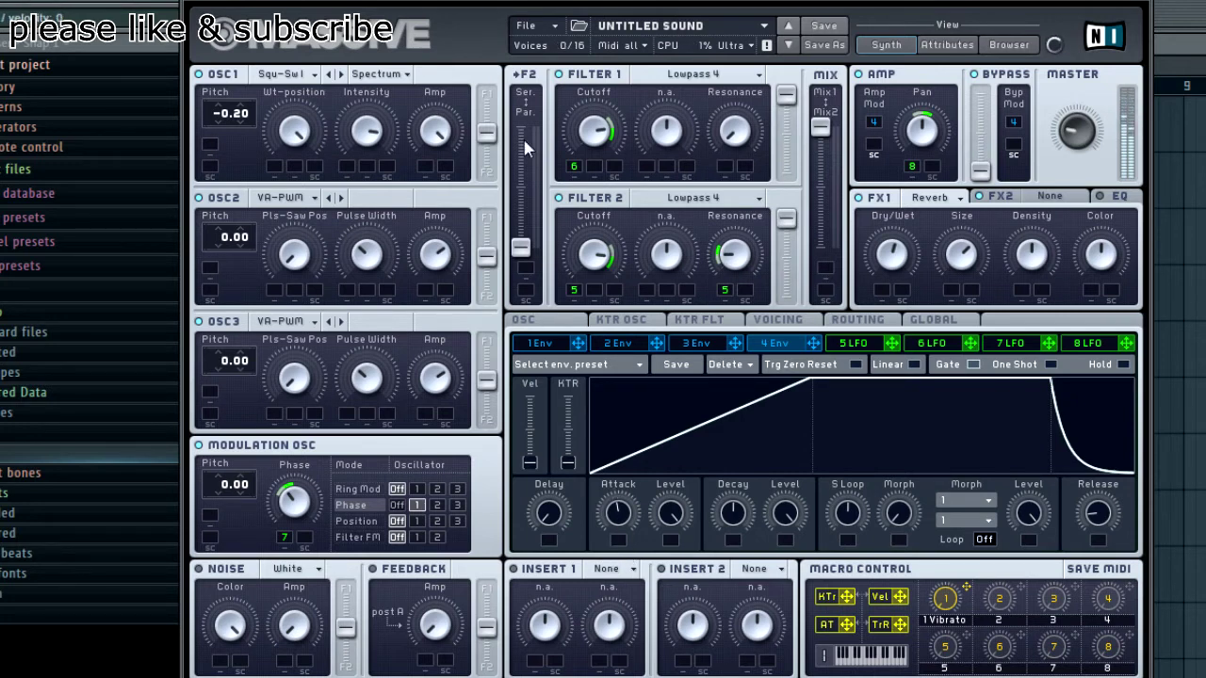
mouse_move(608, 509)
left_mouse_down()
mouse_move(608, 556)
mouse_move(607, 510)
left_mouse_up()
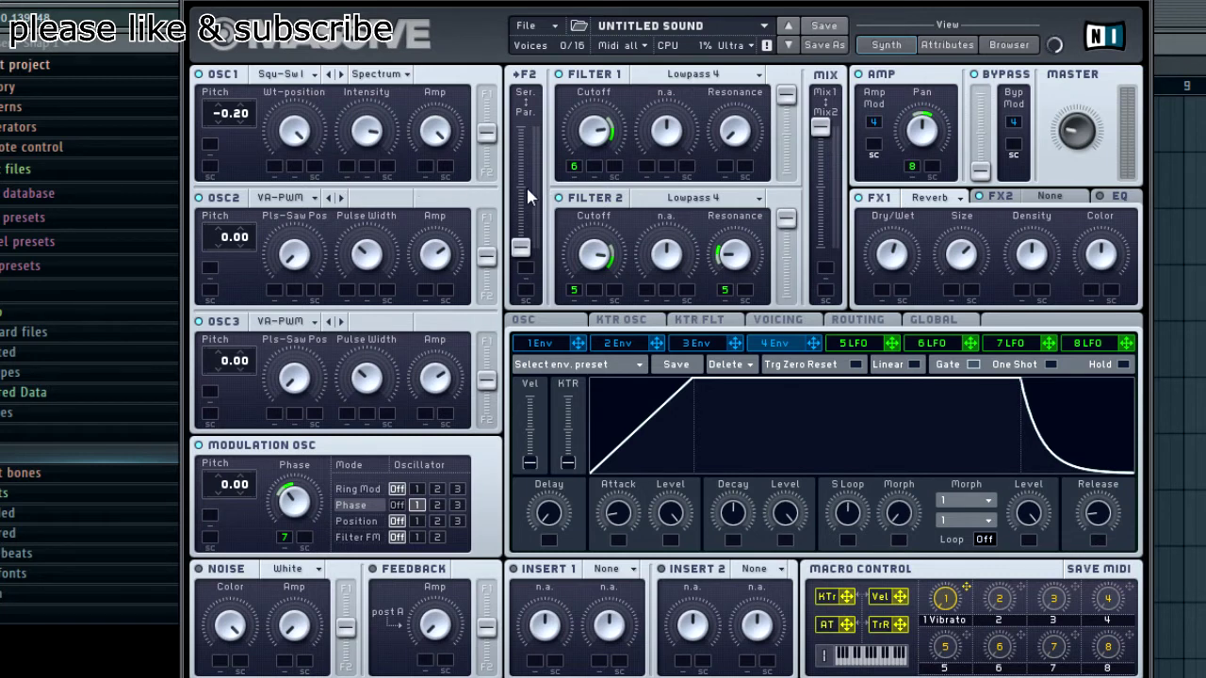
left_click(852, 351)
- Route LFO 5 to oscillator 2's pulse width and LFO 6 to oscillator 3's pulse width
left_click_drag(891, 345, 358, 270)
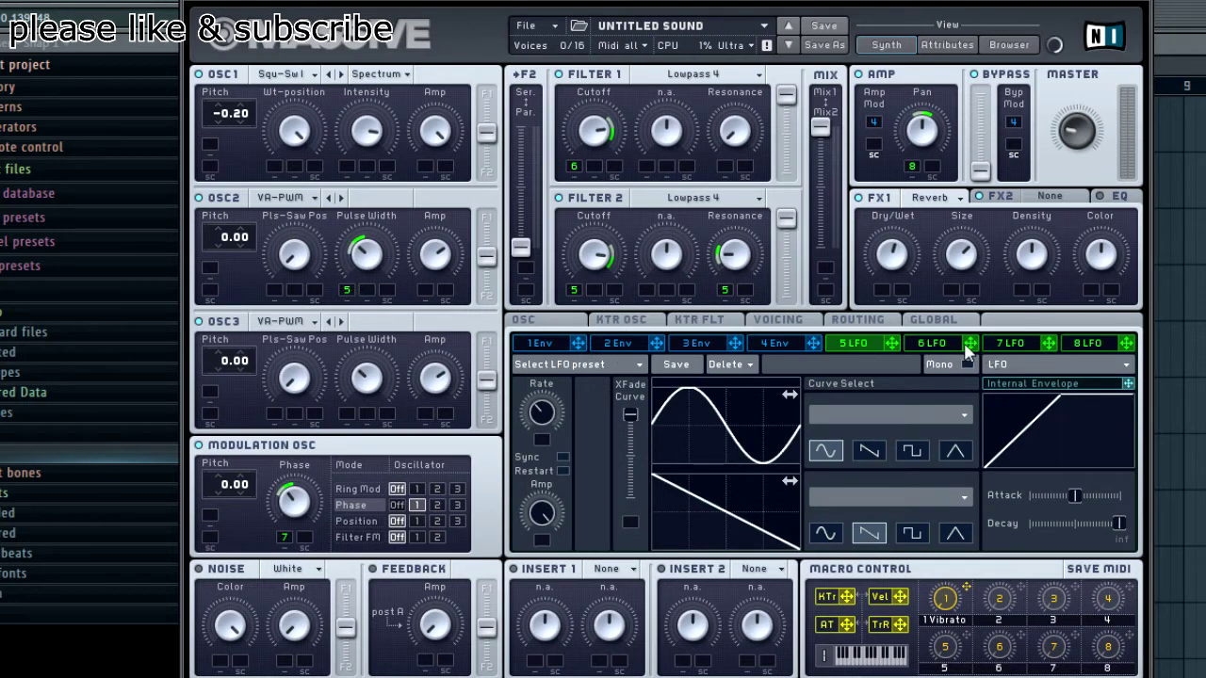
left_click_drag(970, 345, 347, 412)
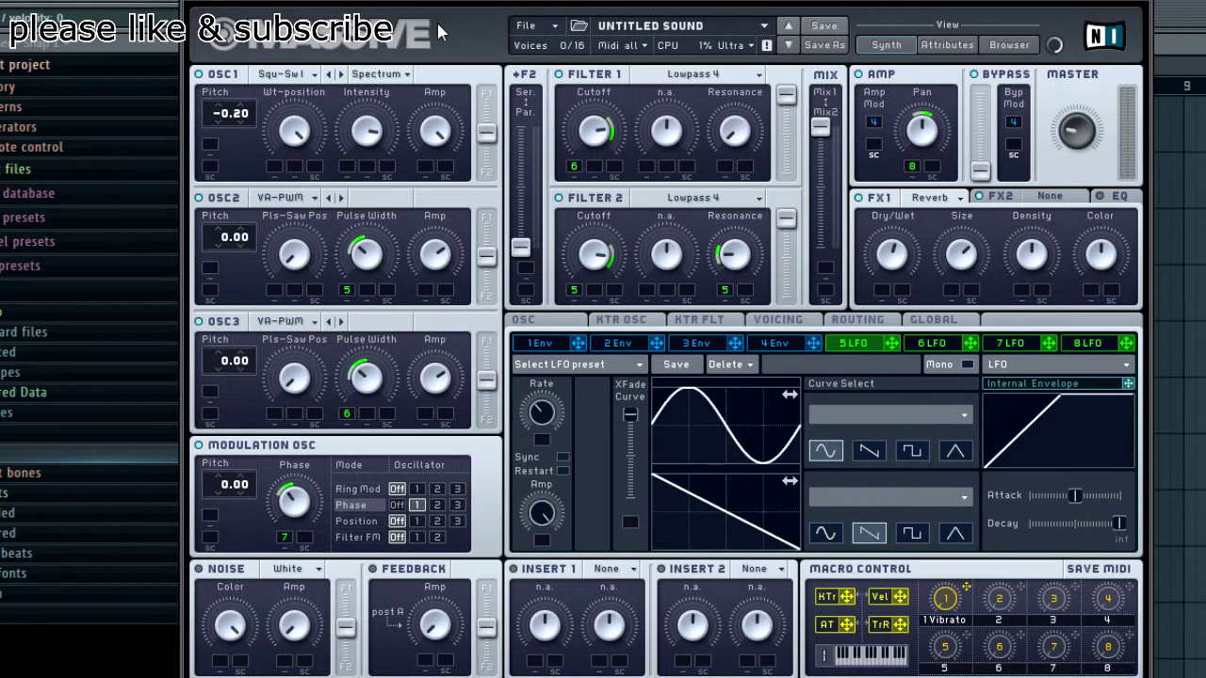
- Review the unison voicing, then try LFO 8 on the reverb dry/wet and remove it
left_click(765, 322)
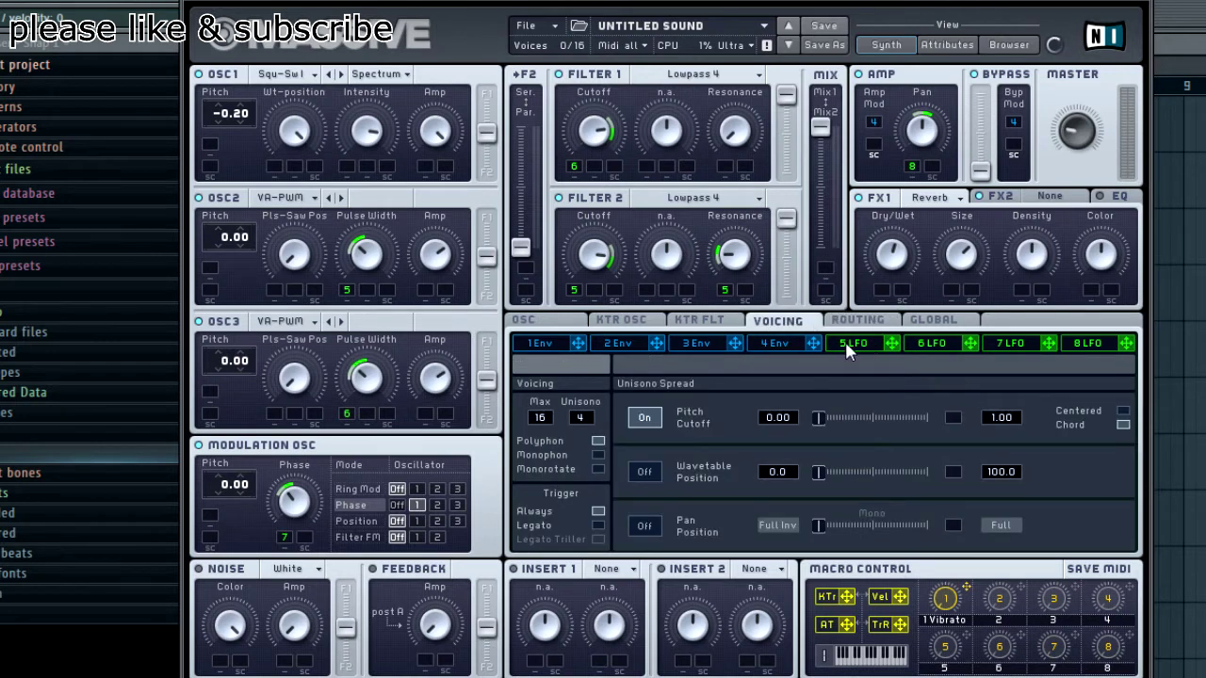
left_click(850, 347)
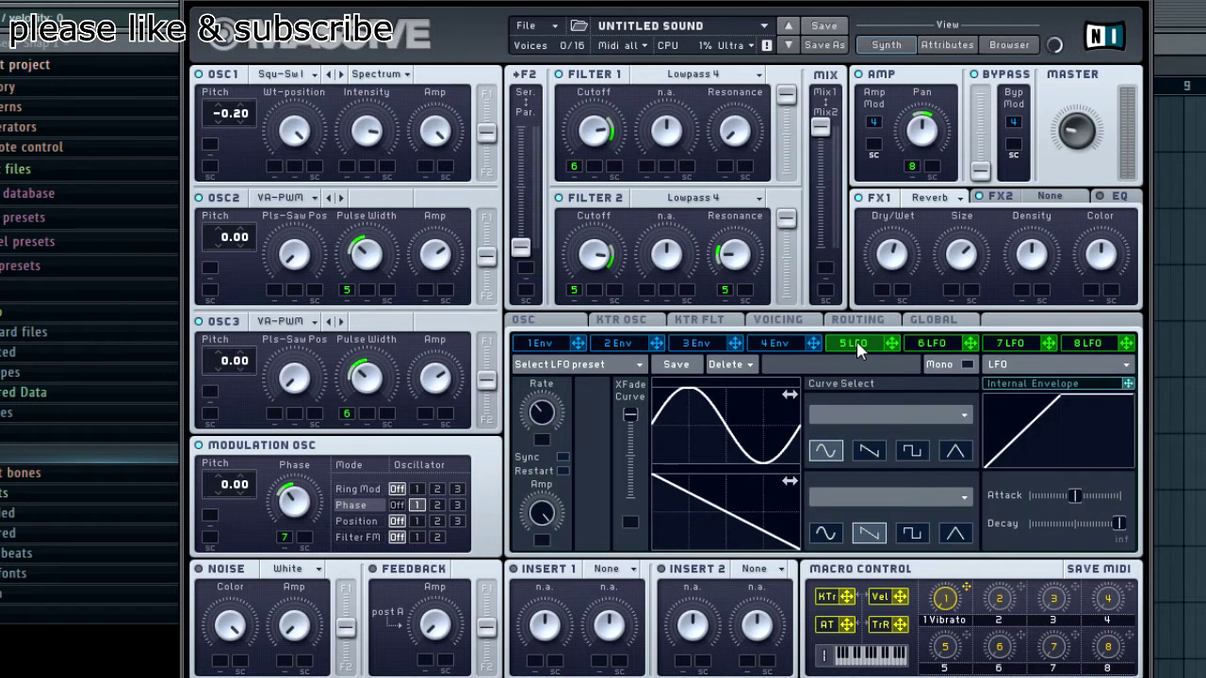
left_click(1111, 347)
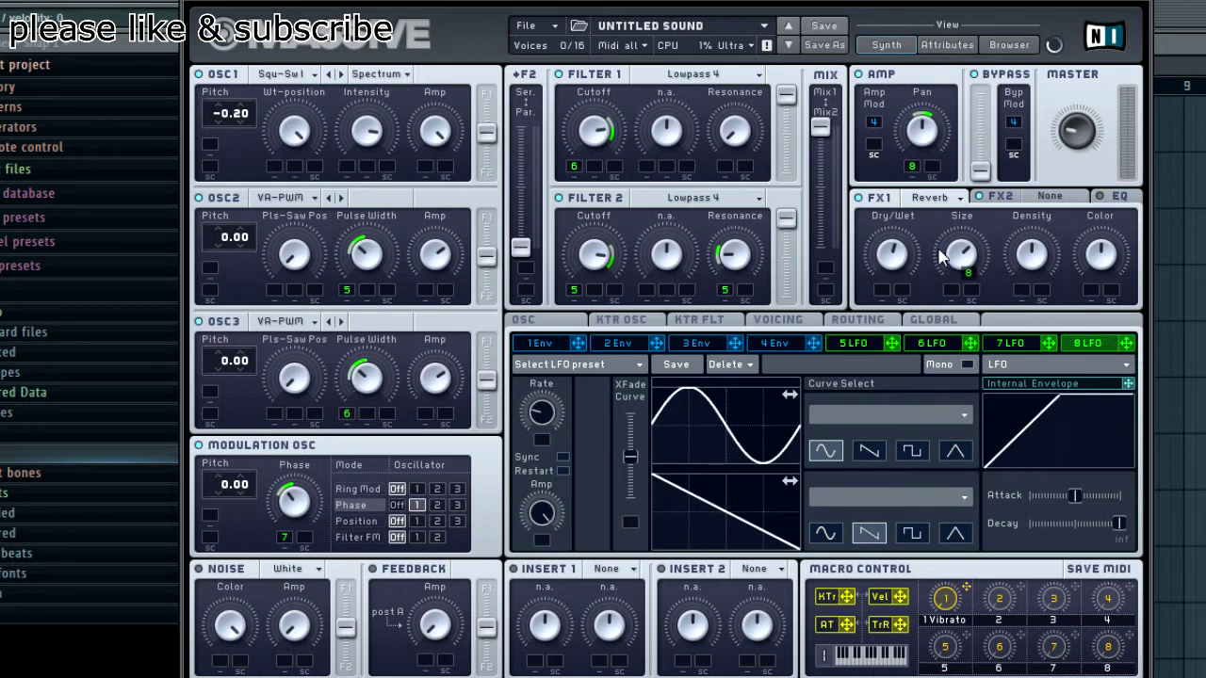
left_click_drag(893, 287, 882, 287)
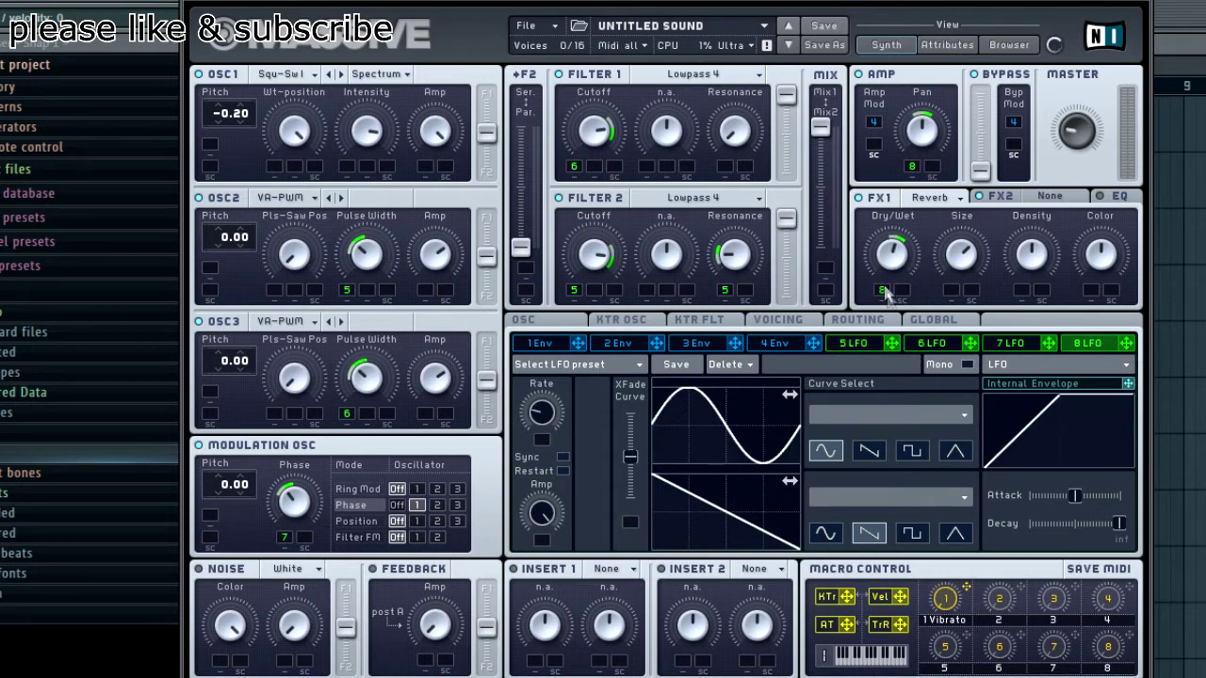
right_click(882, 290)
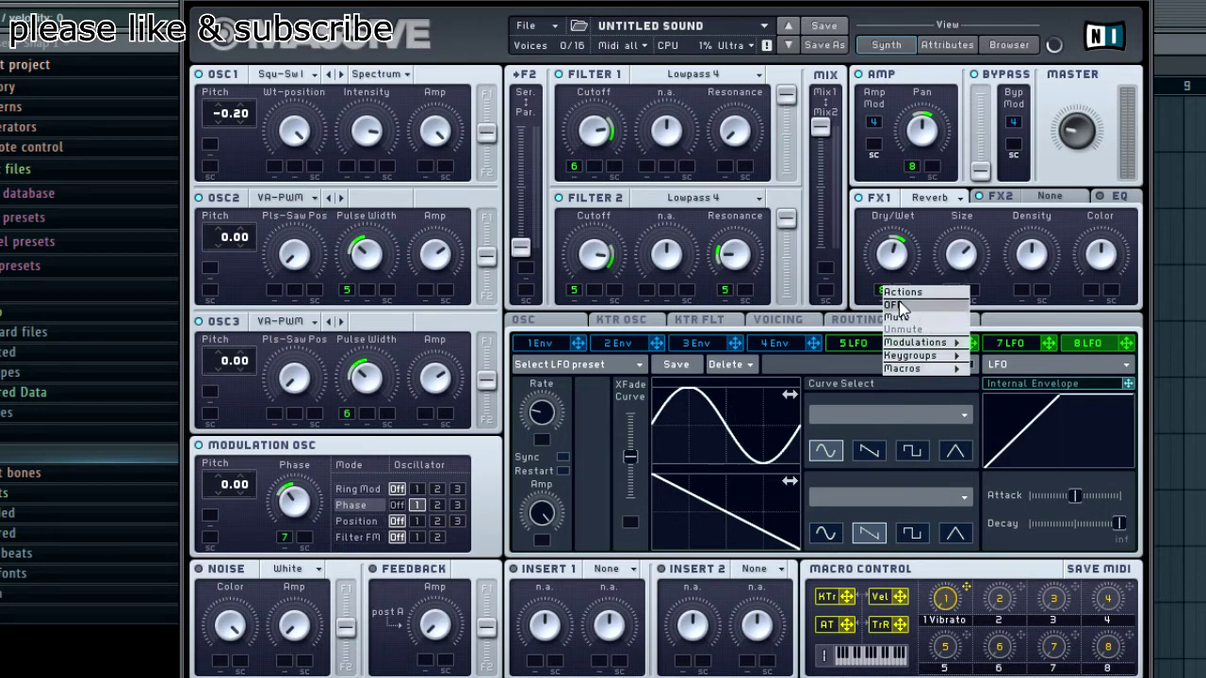
left_click(896, 306)
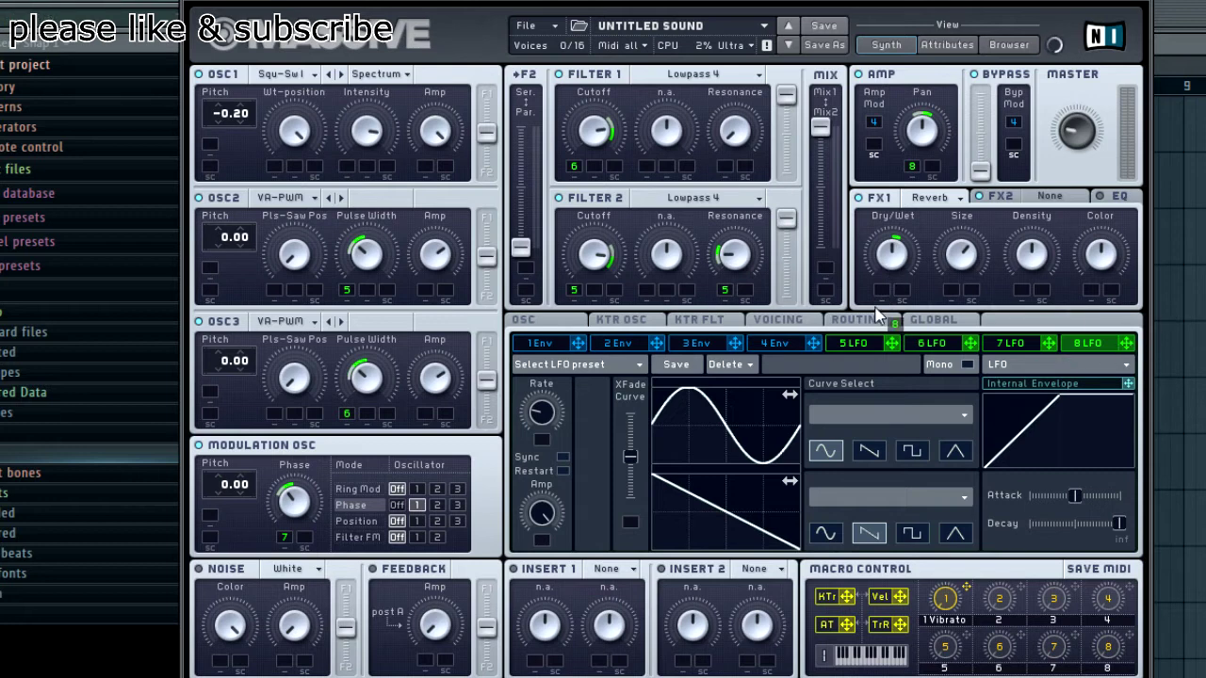
- Reassign LFO 8 to the FX1 reverb's dry/wet mix and play a note
right_click(882, 292)
left_click_drag(1127, 343, 881, 298)
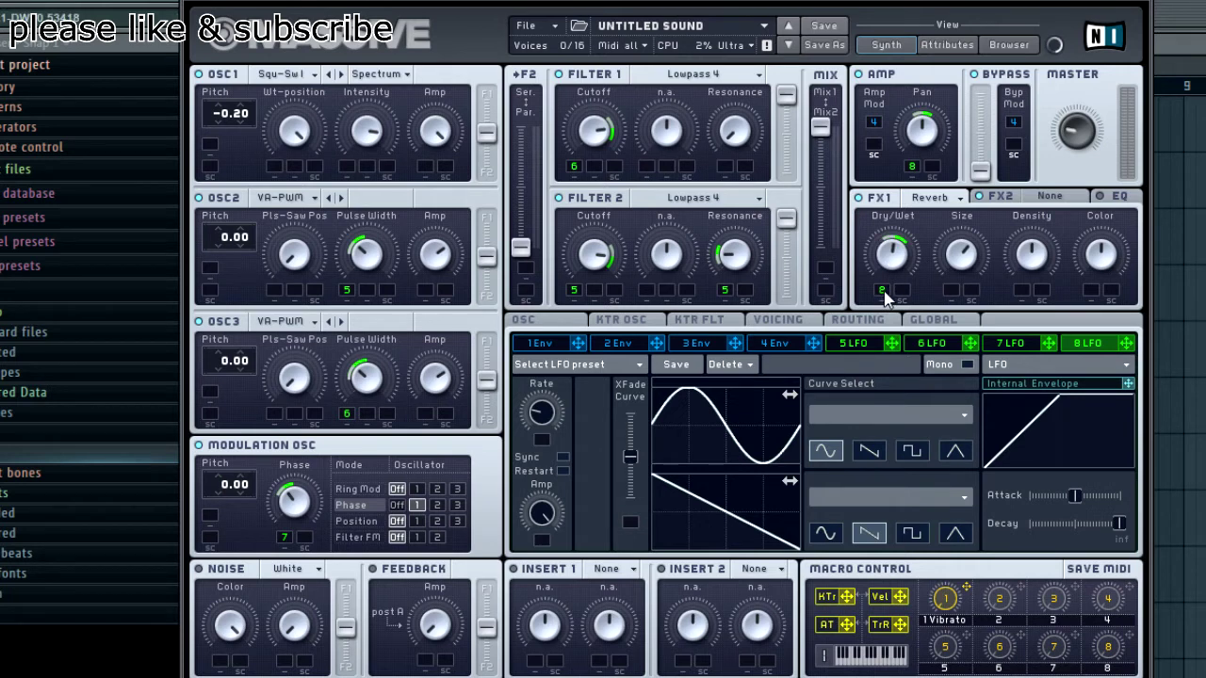
key("space")
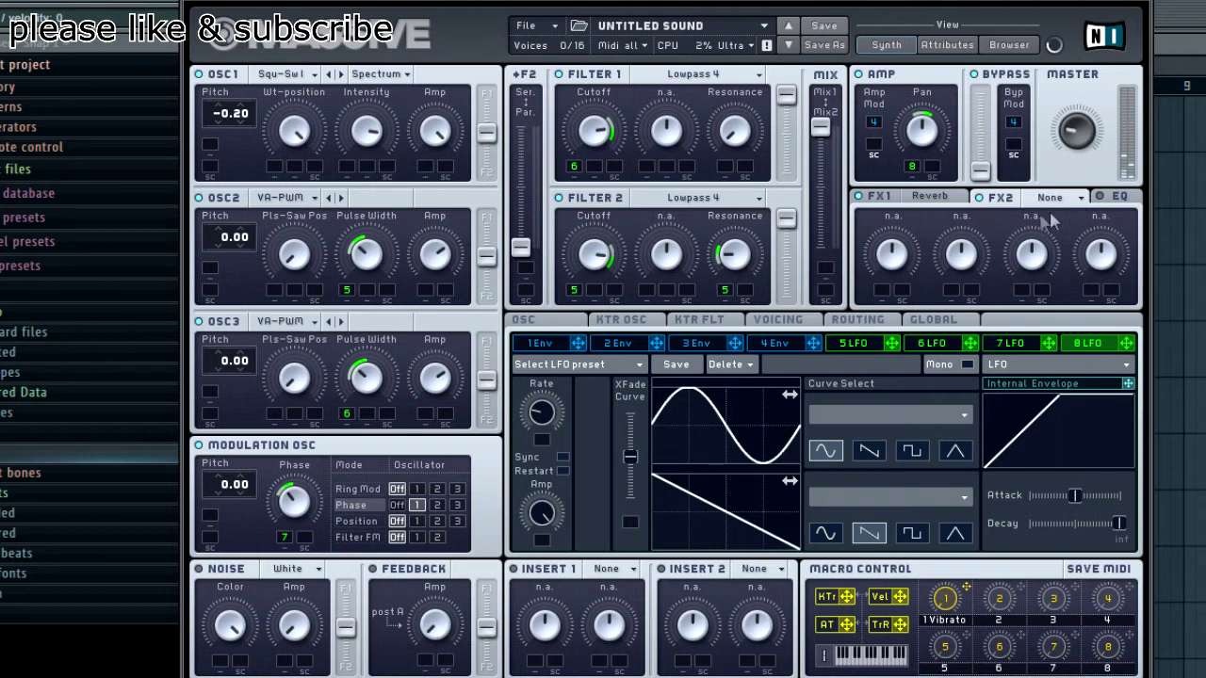
- Load Delay Synced into the FX2 slot after the Reverb and show the EQ page
left_click(1045, 198)
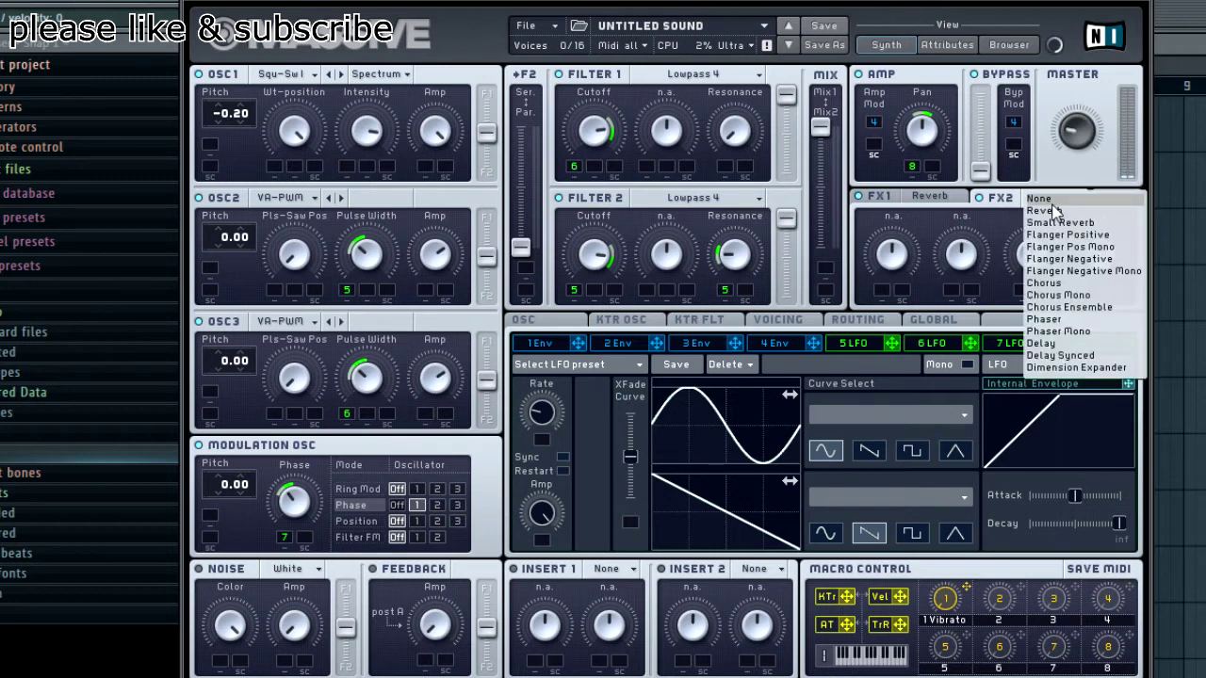
left_click(1090, 356)
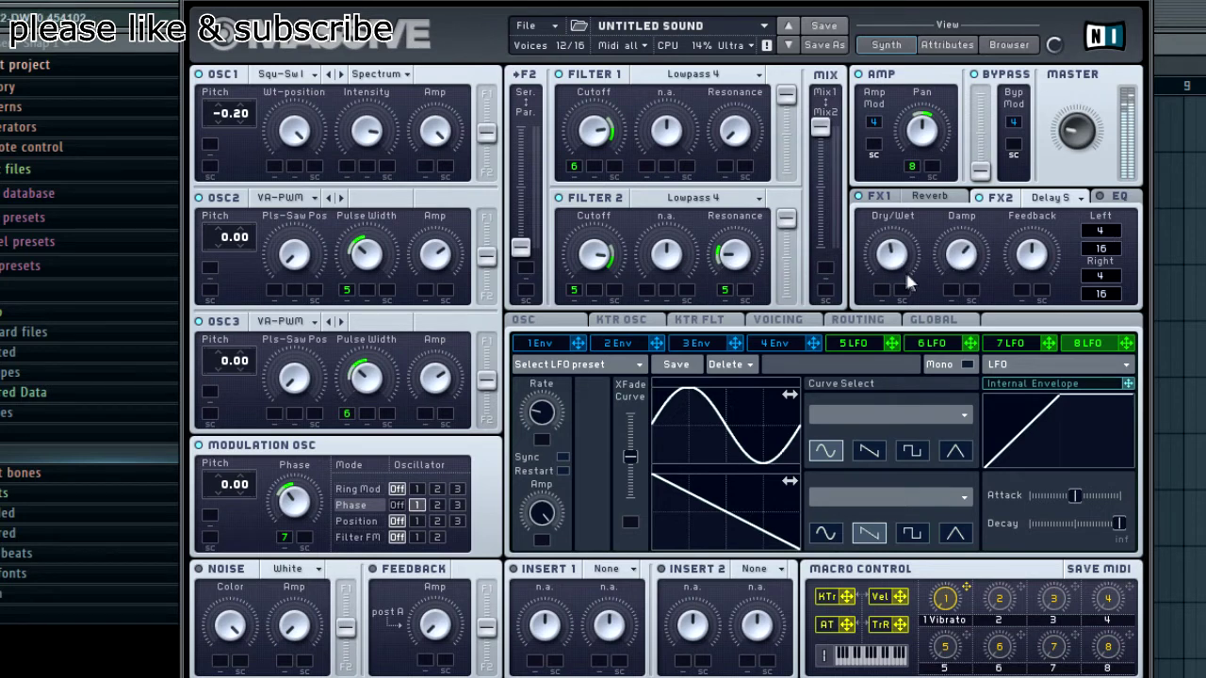
left_click(1116, 197)
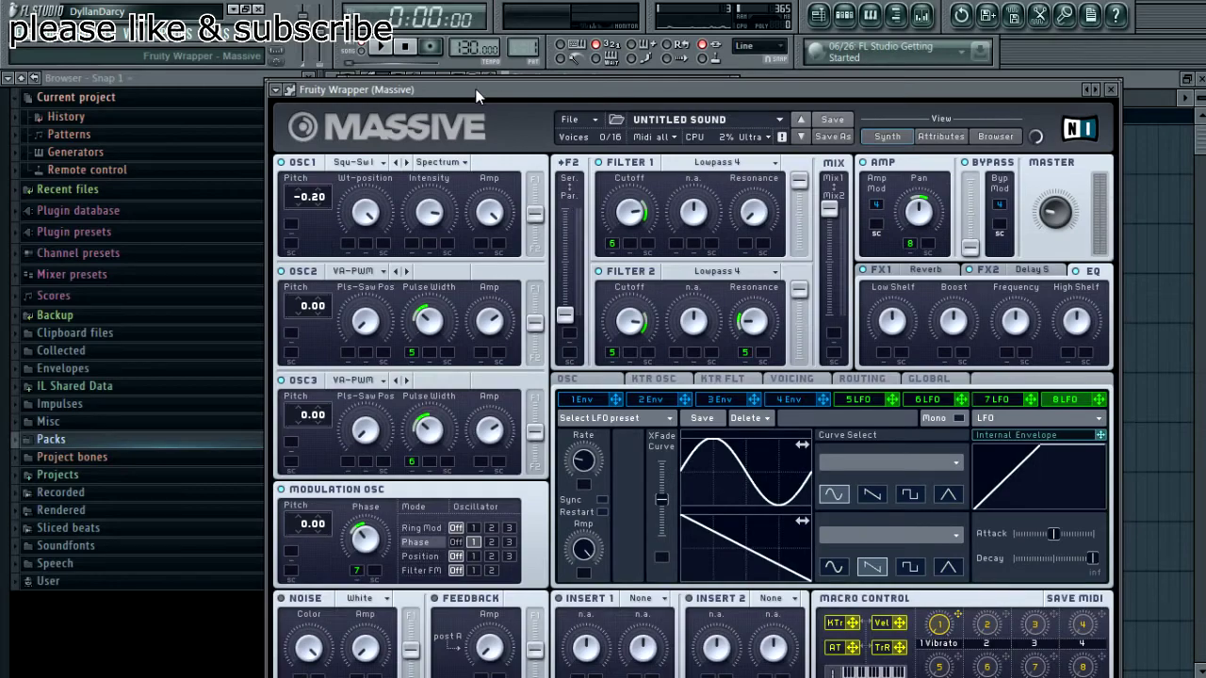
left_click_drag(474, 89, 415, 41)
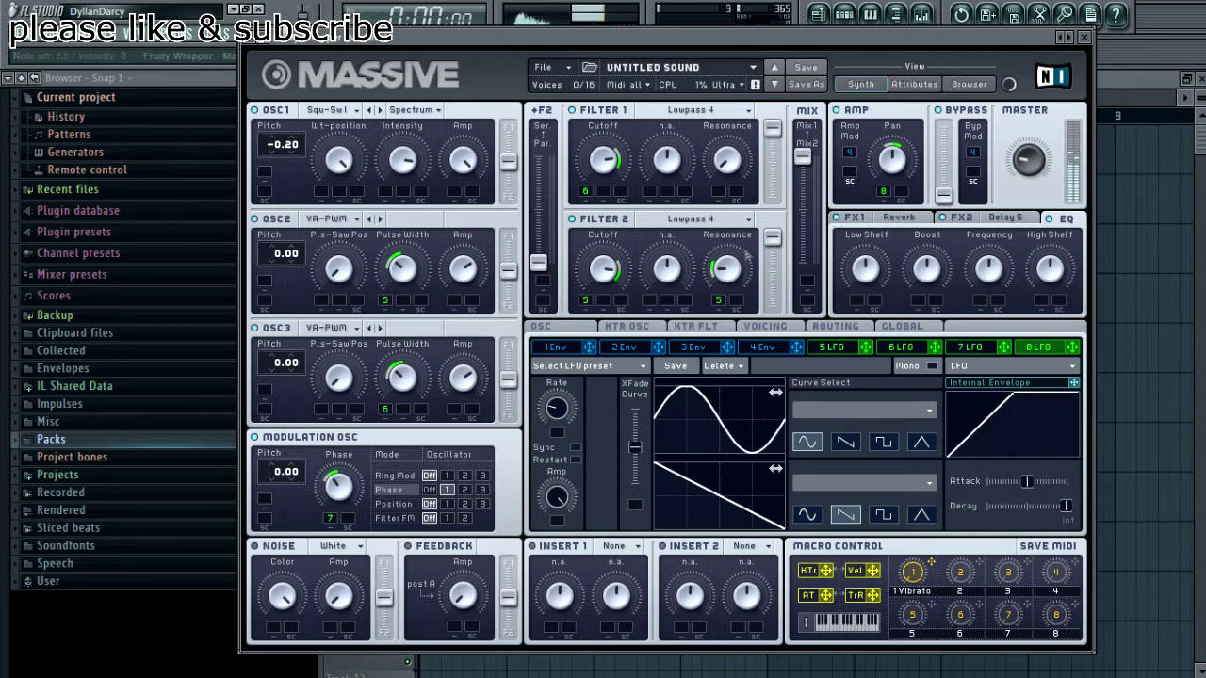
- Apply LFO 5 modulation to the Feedback Amount knob
left_click_drag(447, 41, 443, 21)
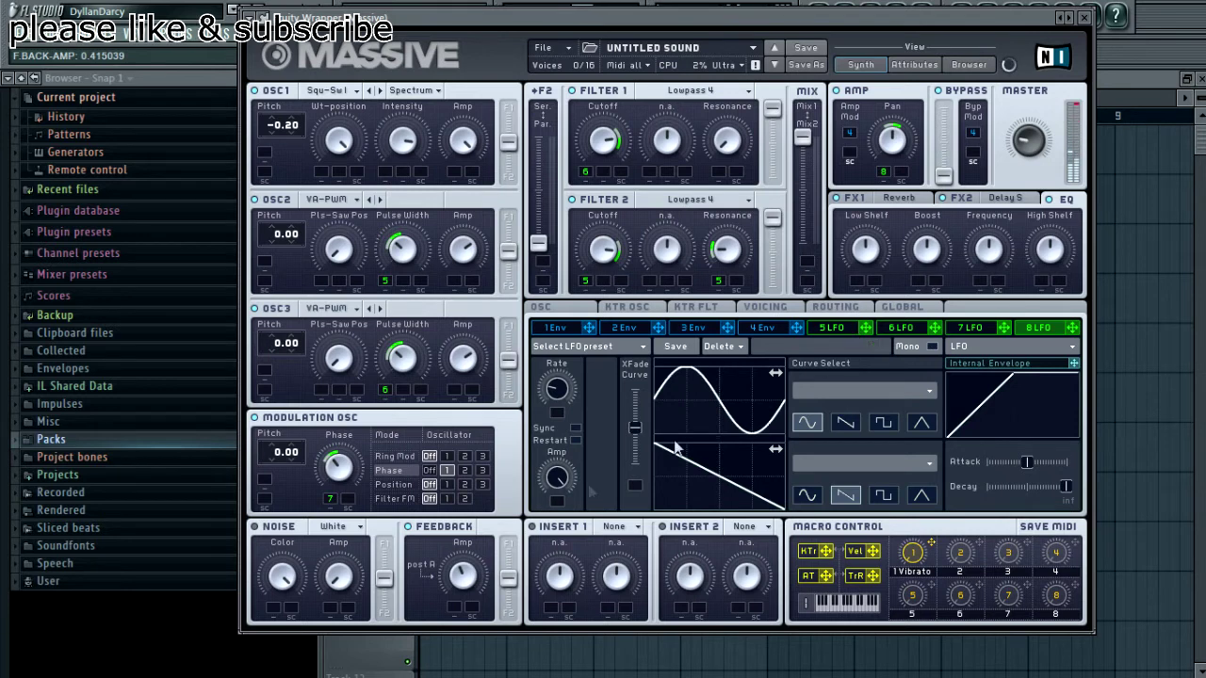
mouse_move(459, 603)
left_mouse_down()
mouse_move(468, 565)
mouse_move(455, 599)
left_mouse_up()
mouse_move(414, 17)
left_mouse_down()
mouse_move(429, 81)
mouse_move(428, 36)
left_mouse_up()
- Set the Feedback Amount's modulation slot to OFF and leave Insert 1 without an effect
right_click(468, 619)
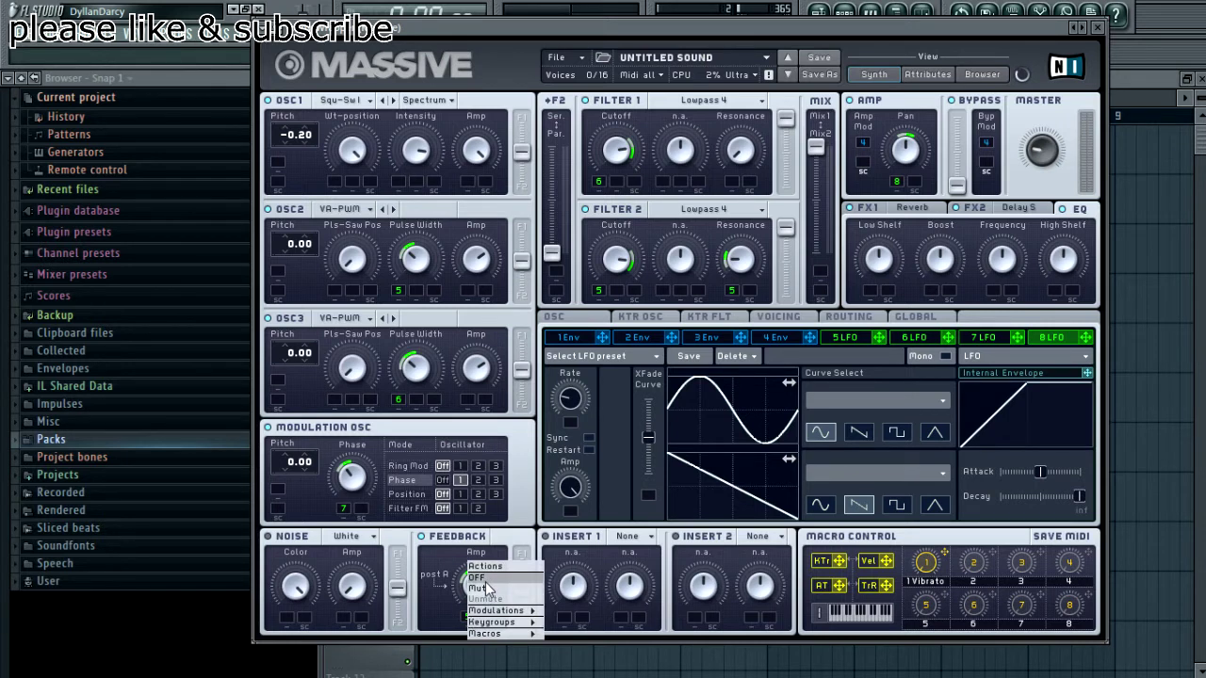
left_click(487, 588)
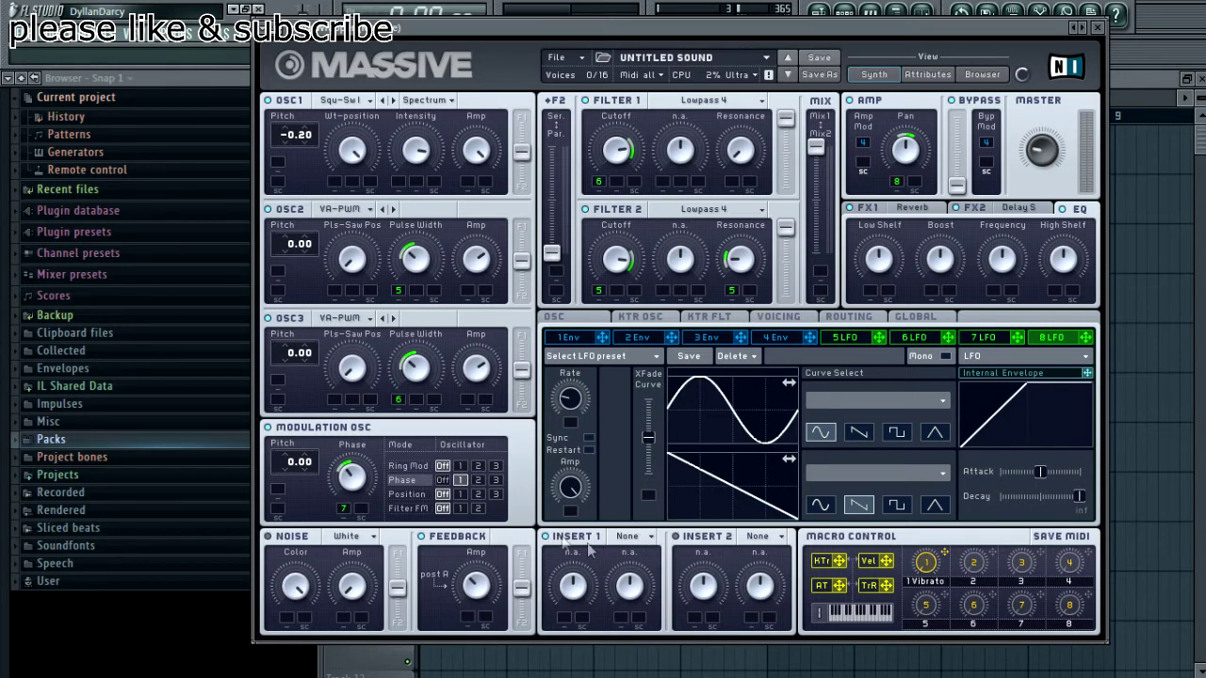
left_click(633, 537)
left_click(581, 554)
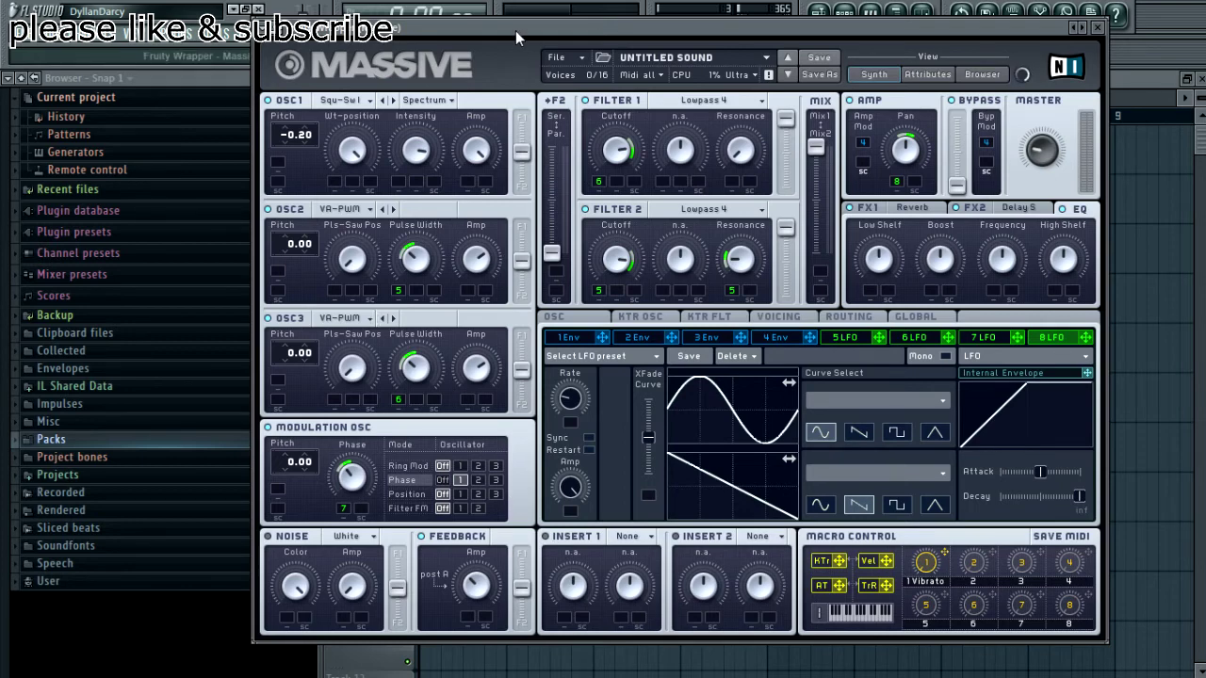
left_click_drag(580, 27, 597, 41)
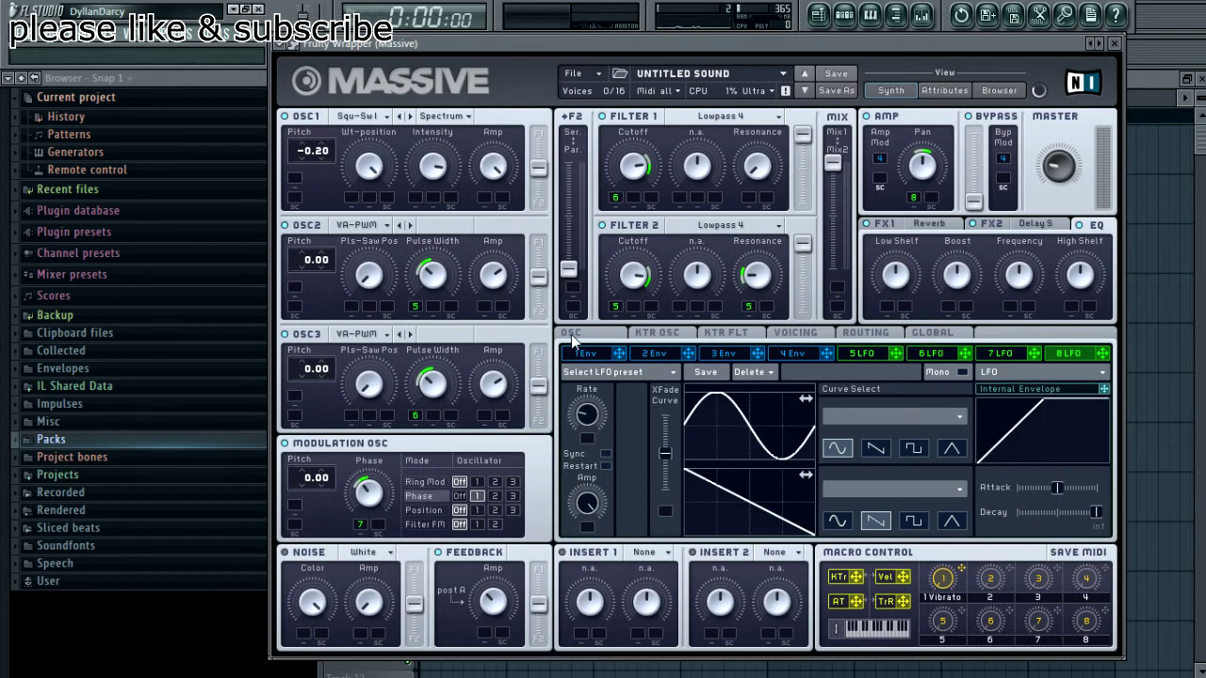